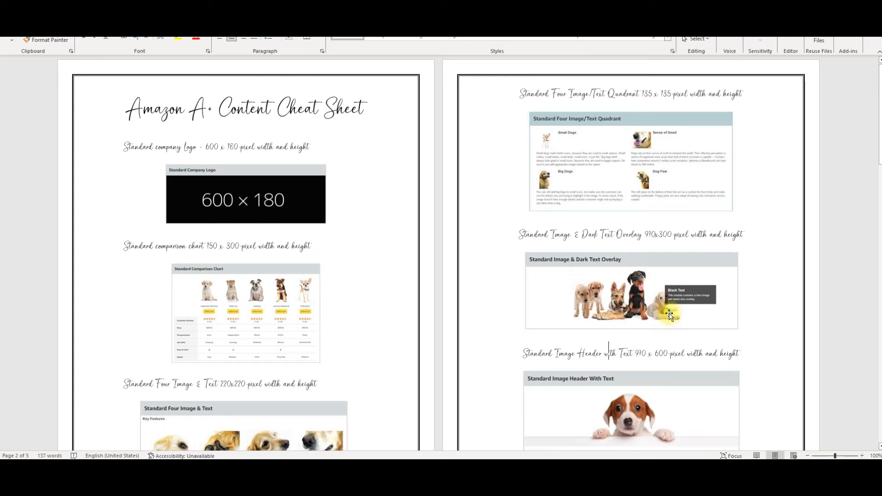
Review the Amazon A+ Content Cheat Sheet for the module image dimensions, including the Standard Image & Dark Text Overlay.
{"action": "scroll", "coordinate": [650, 304], "scroll_direction": "down", "scroll_amount": 3}
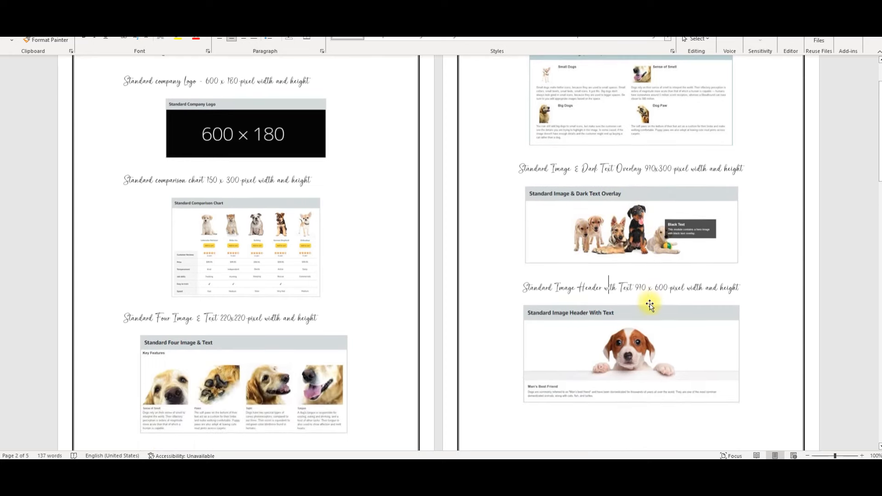
{"action": "left_click_drag", "start_coordinate": [878, 176], "coordinate": [878, 383]}
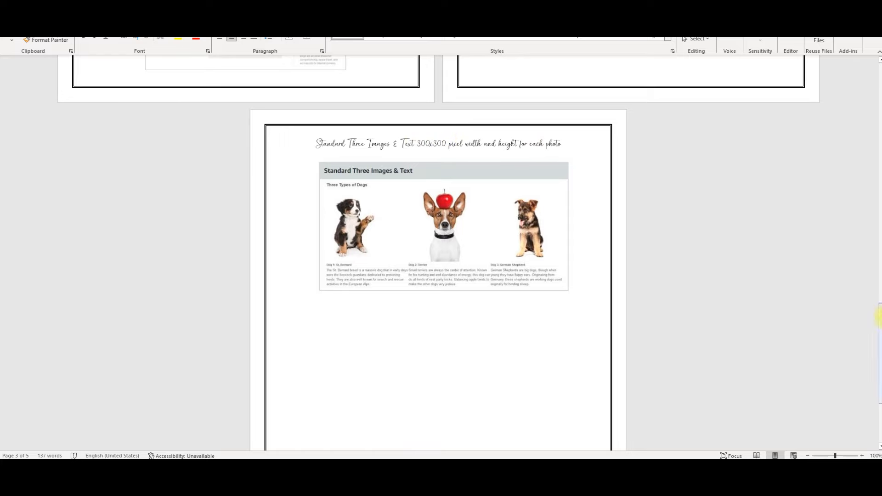
{"action": "left_click_drag", "start_coordinate": [880, 326], "coordinate": [880, 90]}
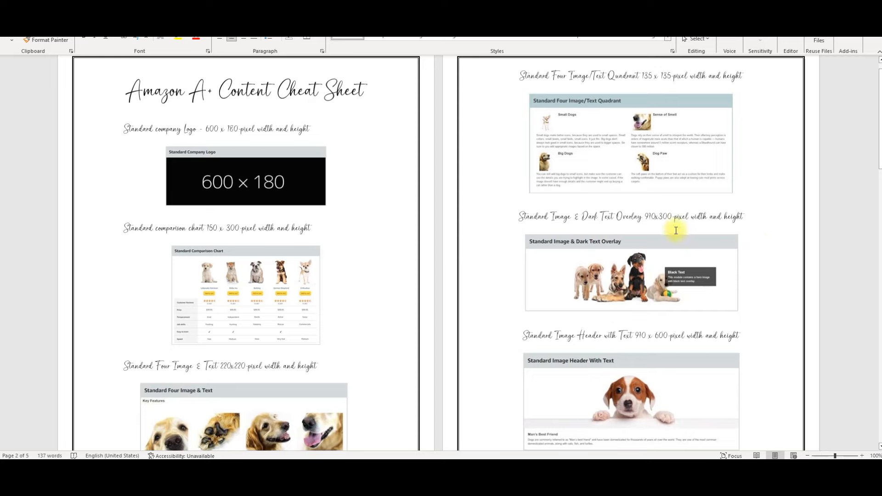
{"action": "left_click", "coordinate": [656, 216]}
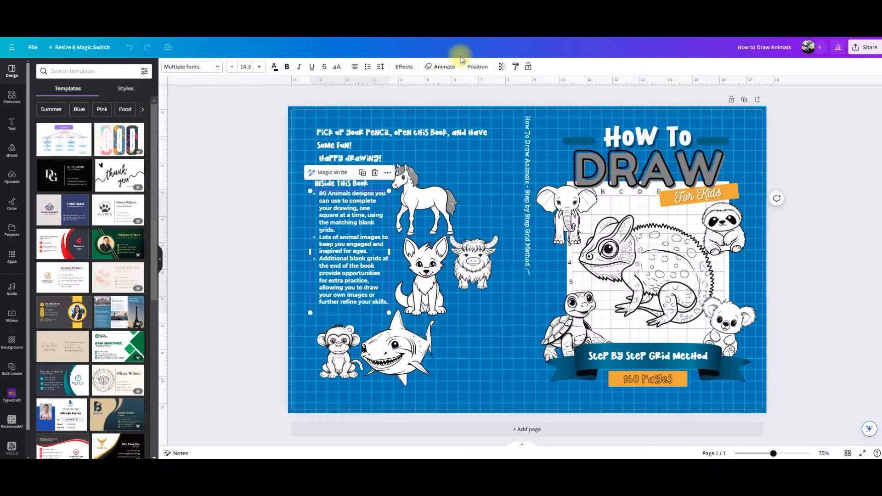
Switch to Canva and create a new custom-size design of 970 x 300 px.
{"action": "left_click", "coordinate": [33, 47]}
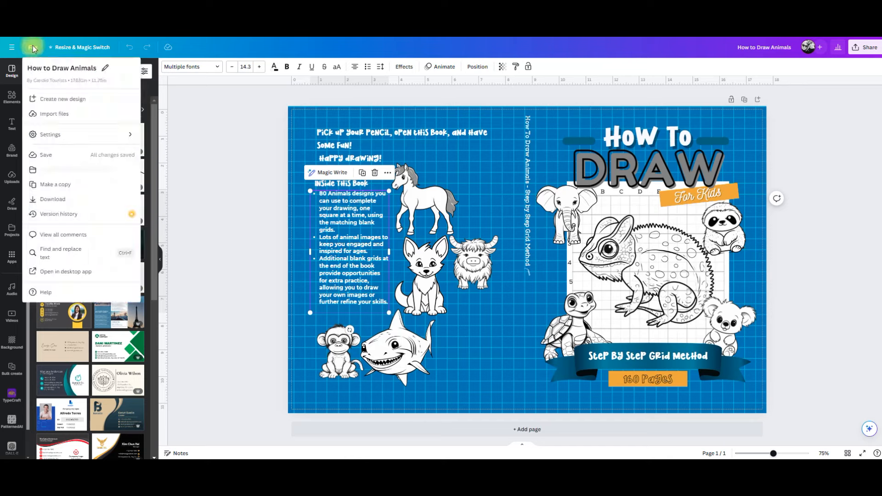
{"action": "left_click", "coordinate": [54, 37]}
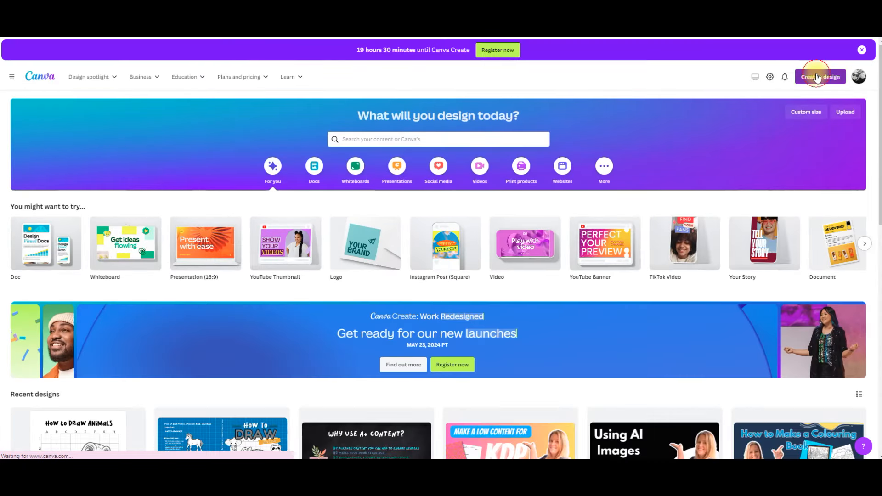
{"action": "left_click", "coordinate": [817, 78]}
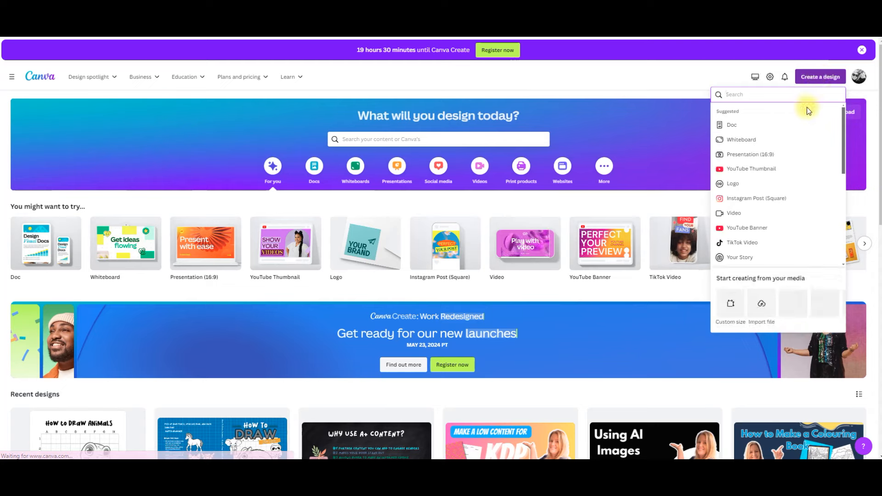
{"action": "left_click", "coordinate": [730, 308]}
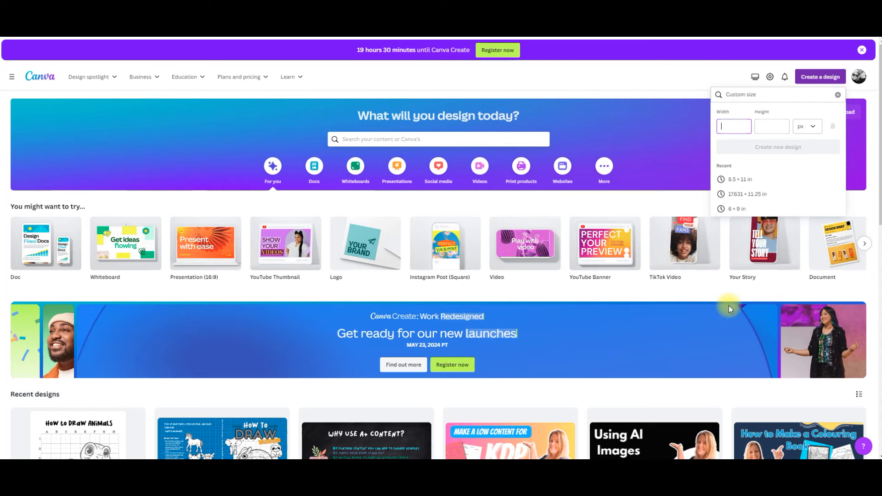
{"action": "type", "text": "971"}
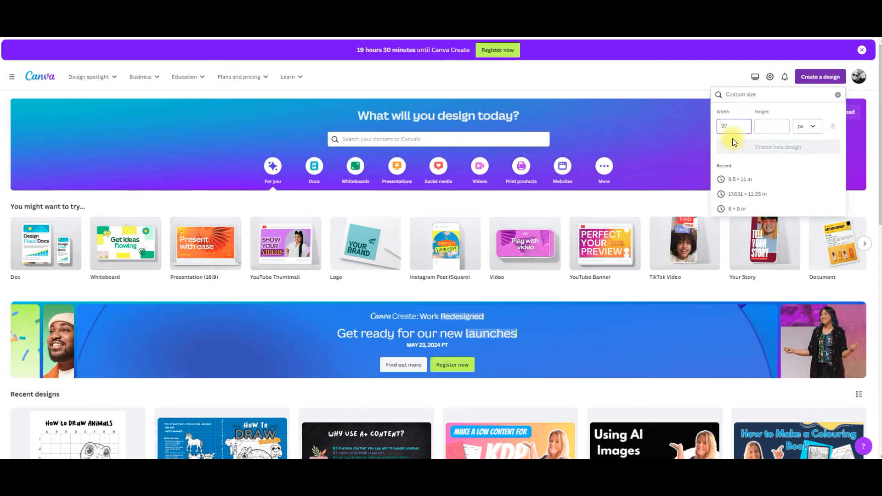
{"action": "key", "text": "BackSpace"}
{"action": "type", "text": "0"}
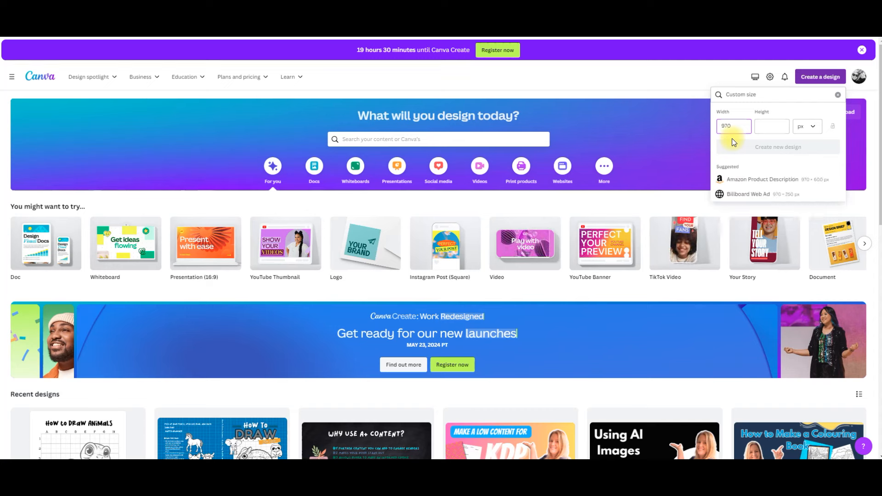
{"action": "left_click", "coordinate": [780, 127]}
{"action": "type", "text": "300"}
{"action": "key", "text": "Return"}
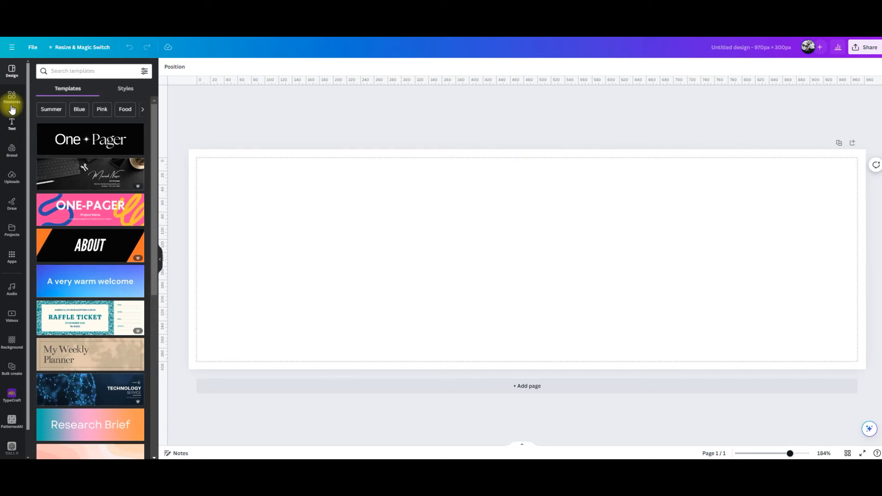
Upload the How to Draw Animals cover image from the Downloads folder.
{"action": "left_click", "coordinate": [12, 176]}
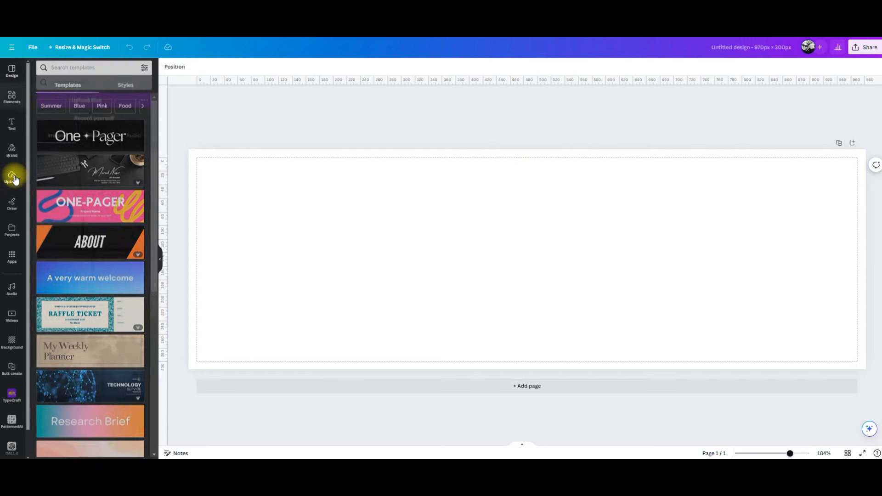
{"action": "left_click", "coordinate": [89, 88]}
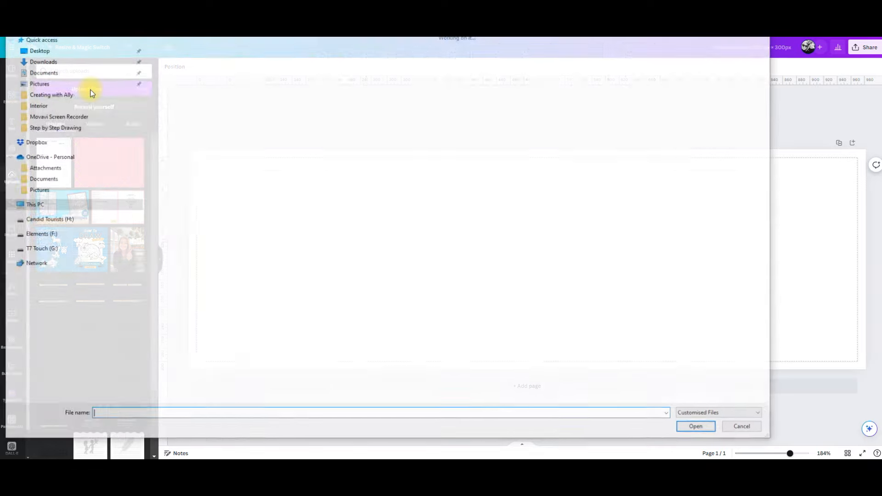
{"action": "left_click", "coordinate": [693, 84]}
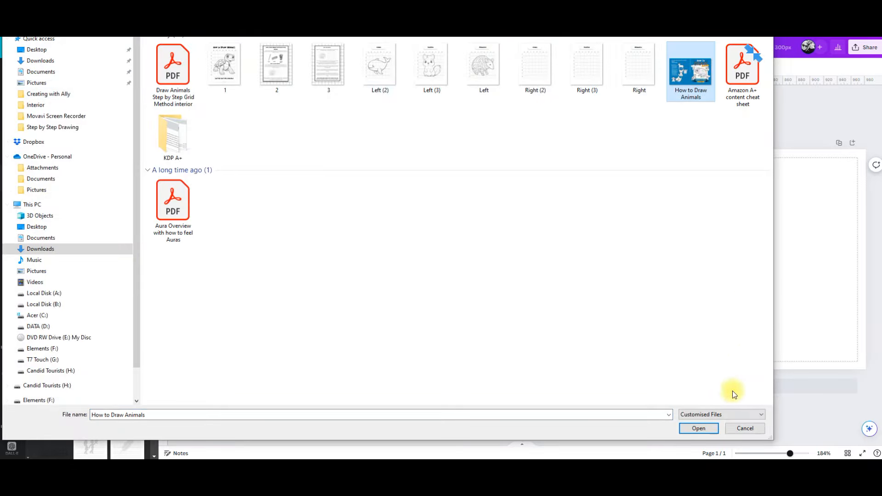
{"action": "left_click", "coordinate": [699, 428]}
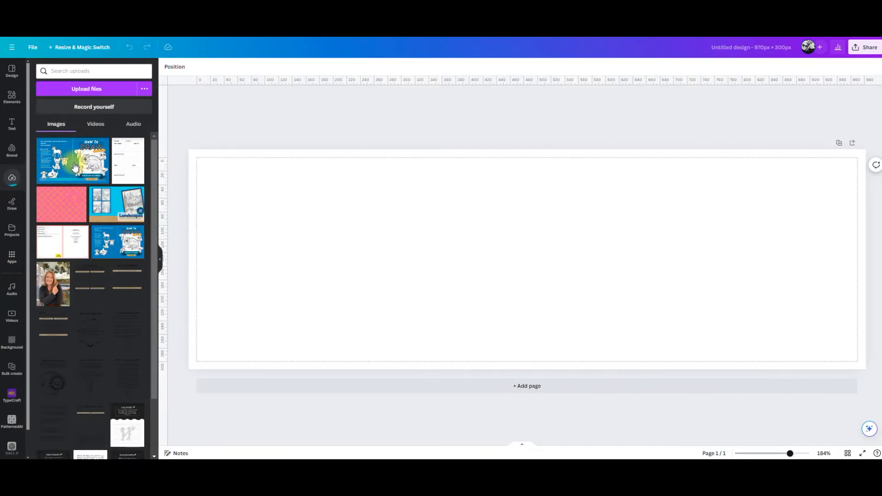
Place the uploaded cover image on the page and crop it to show only the front cover.
{"action": "left_click", "coordinate": [64, 158]}
{"action": "left_click_drag", "start_coordinate": [527, 271], "coordinate": [340, 269]}
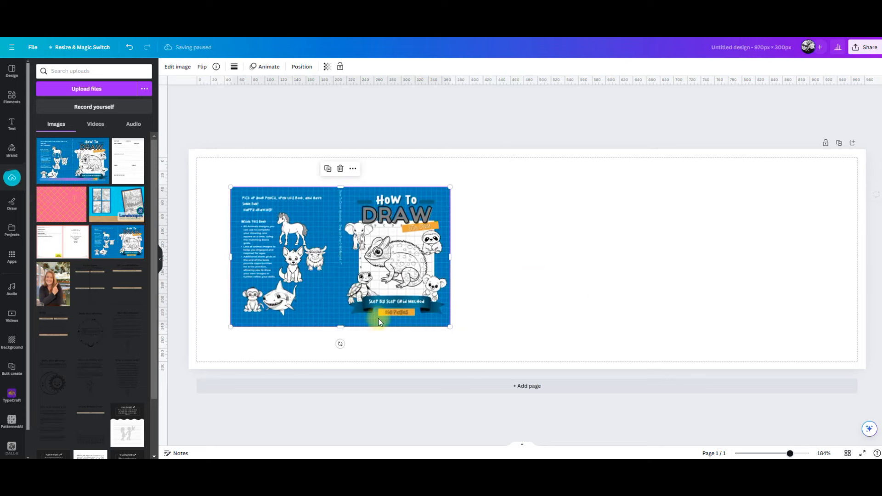
{"action": "left_click_drag", "start_coordinate": [232, 256], "coordinate": [342, 256]}
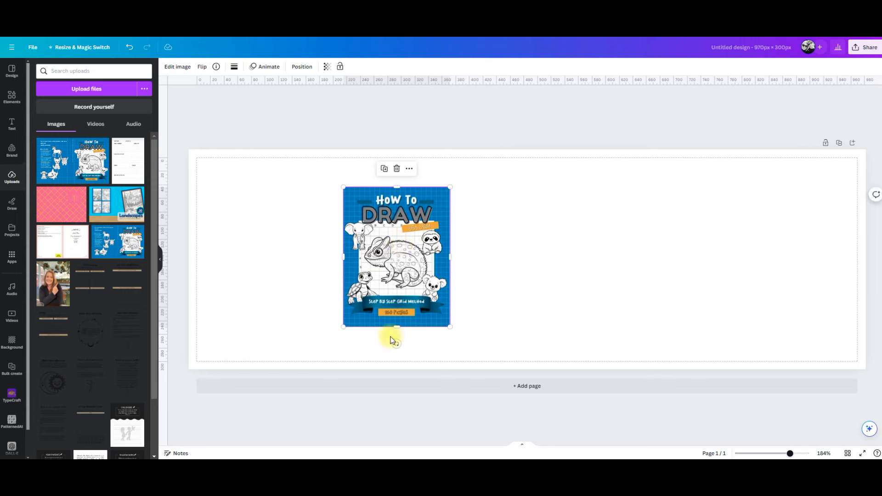
Tilt the front cover counterclockwise, enlarge it to nearly the full banner height, and place it at the banner's left end.
{"action": "left_click_drag", "start_coordinate": [394, 345], "coordinate": [406, 343]}
{"action": "left_click_drag", "start_coordinate": [383, 264], "coordinate": [315, 253]}
{"action": "left_click_drag", "start_coordinate": [388, 309], "coordinate": [469, 343]}
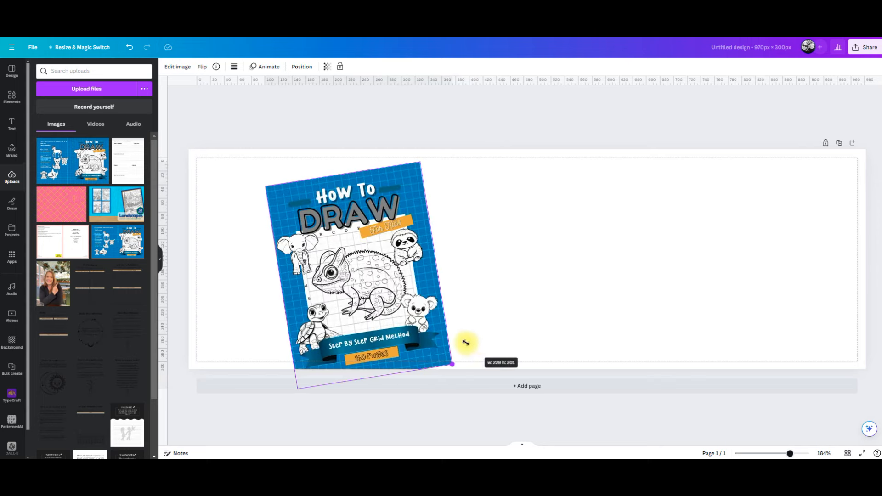
{"action": "left_click_drag", "start_coordinate": [367, 276], "coordinate": [321, 257]}
Upload the interior page images Left (2), Left (3), Left and Right (2).
{"action": "left_click", "coordinate": [87, 89]}
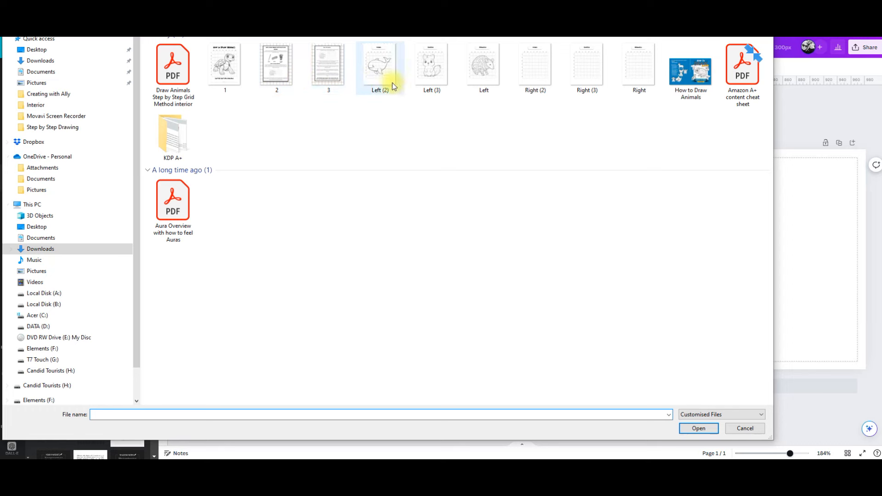
{"action": "left_click", "coordinate": [377, 73]}
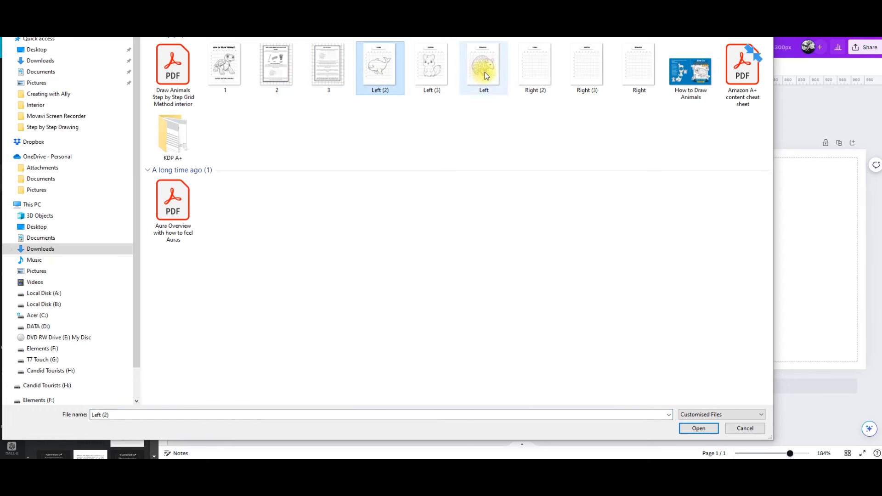
{"action": "left_click", "coordinate": [535, 75], "text": "shift"}
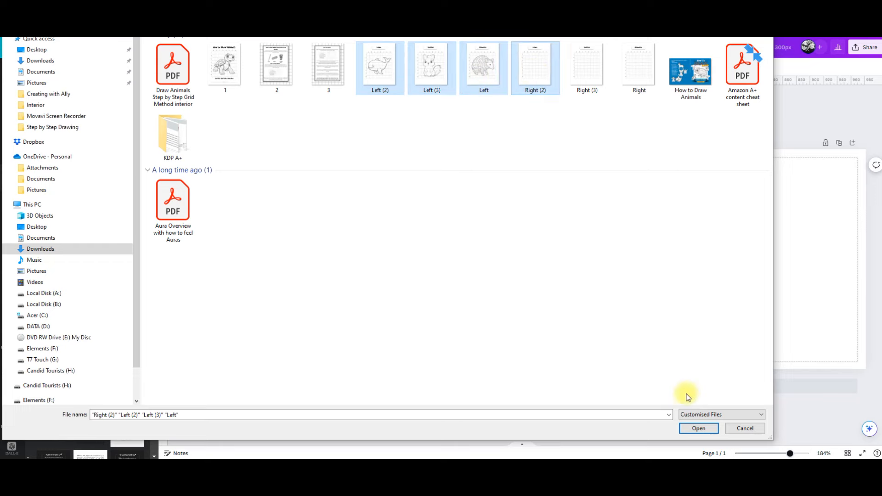
{"action": "left_click", "coordinate": [698, 428]}
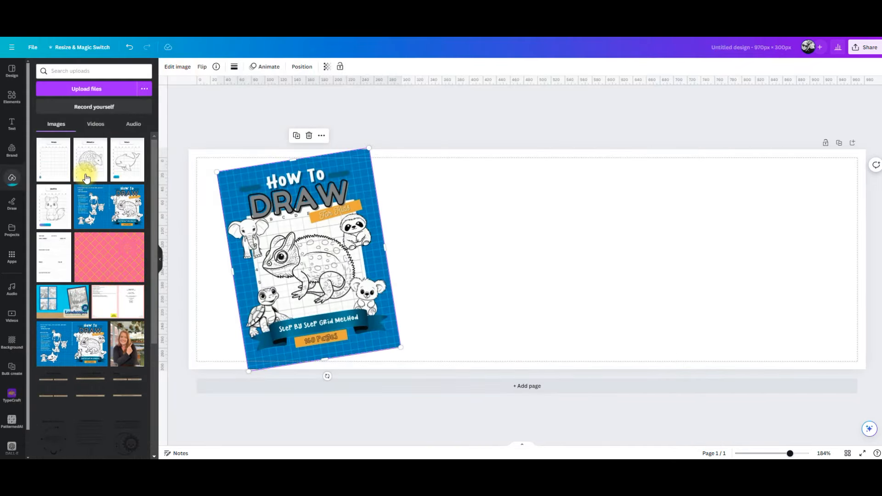
Add the armadillo page beside the cover, tilted clockwise and enlarged.
{"action": "left_click", "coordinate": [83, 179]}
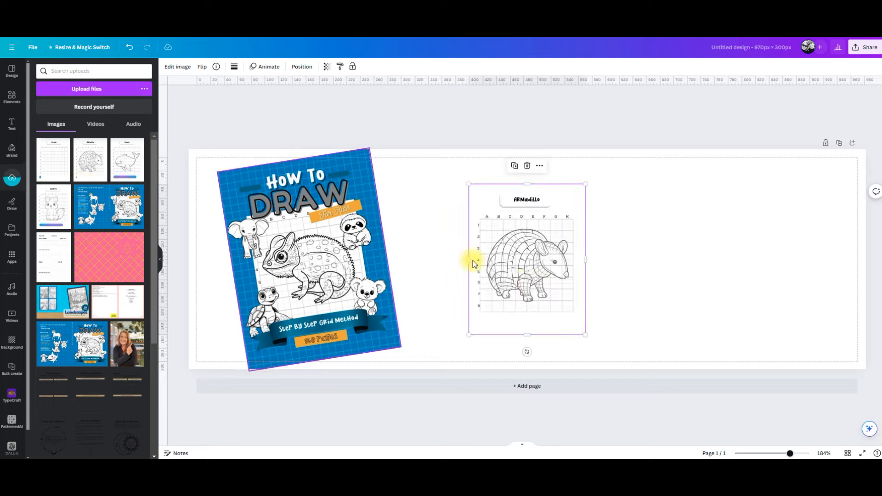
{"action": "left_click_drag", "start_coordinate": [482, 260], "coordinate": [411, 224]}
{"action": "left_click_drag", "start_coordinate": [455, 316], "coordinate": [427, 313]}
{"action": "left_click_drag", "start_coordinate": [488, 314], "coordinate": [500, 353]}
{"action": "left_click_drag", "start_coordinate": [495, 280], "coordinate": [479, 278]}
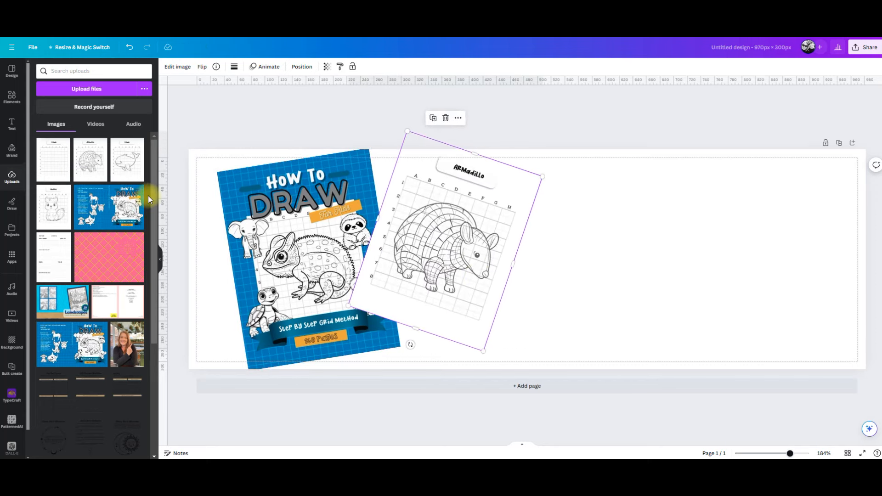
Reorder the layers so the armadillo page sits behind the front cover.
{"action": "left_click", "coordinate": [302, 66]}
{"action": "left_click", "coordinate": [122, 68]}
{"action": "left_click_drag", "start_coordinate": [91, 114], "coordinate": [89, 147]}
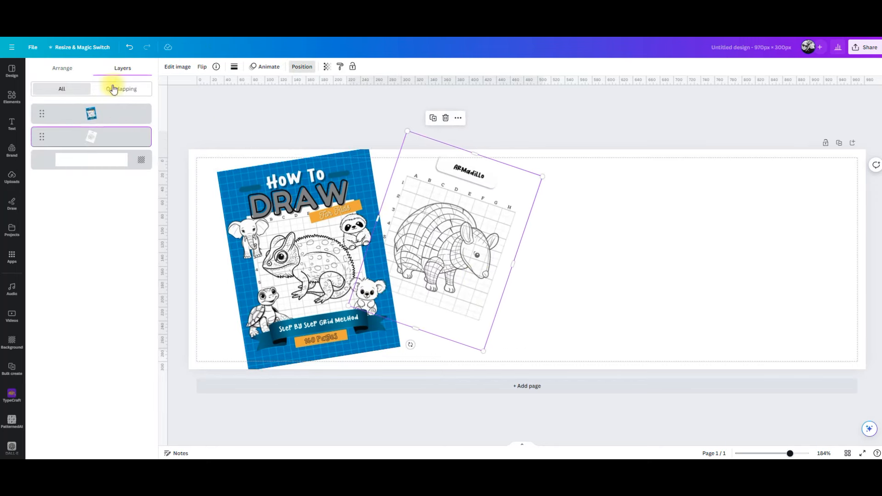
Add the whale drawing page to the right of the armadillo, tilted counterclockwise and slightly enlarged.
{"action": "left_click", "coordinate": [11, 176]}
{"action": "left_click", "coordinate": [127, 159]}
{"action": "left_click_drag", "start_coordinate": [519, 258], "coordinate": [558, 240]}
{"action": "left_click_drag", "start_coordinate": [565, 335], "coordinate": [600, 329]}
{"action": "left_click_drag", "start_coordinate": [577, 282], "coordinate": [588, 312]}
{"action": "left_click_drag", "start_coordinate": [535, 270], "coordinate": [526, 260]}
{"action": "left_click", "coordinate": [601, 355]}
{"action": "left_click", "coordinate": [595, 326]}
{"action": "left_click_drag", "start_coordinate": [601, 349], "coordinate": [587, 354]}
Add the squirrel page at the banner's right end, tilted clockwise and enlarged.
{"action": "left_click", "coordinate": [54, 206]}
{"action": "left_click_drag", "start_coordinate": [527, 260], "coordinate": [798, 238]}
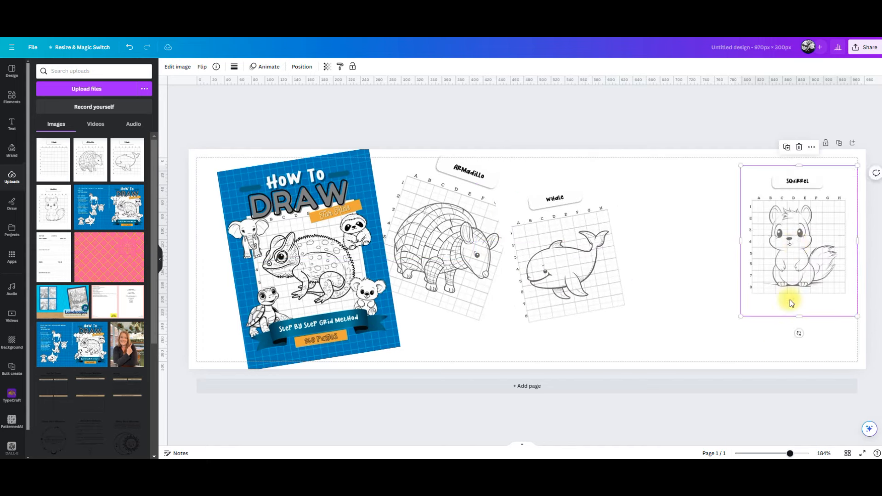
{"action": "left_click_drag", "start_coordinate": [798, 330], "coordinate": [774, 327]}
{"action": "left_click_drag", "start_coordinate": [839, 329], "coordinate": [874, 364]}
Add the blank whale grid page upright between the whale drawing and the squirrel page, slightly enlarged.
{"action": "left_click", "coordinate": [57, 161]}
{"action": "left_click_drag", "start_coordinate": [528, 246], "coordinate": [667, 227]}
{"action": "left_click_drag", "start_coordinate": [666, 307], "coordinate": [681, 344]}
{"action": "left_click_drag", "start_coordinate": [681, 329], "coordinate": [607, 344]}
{"action": "left_click", "coordinate": [586, 127]}
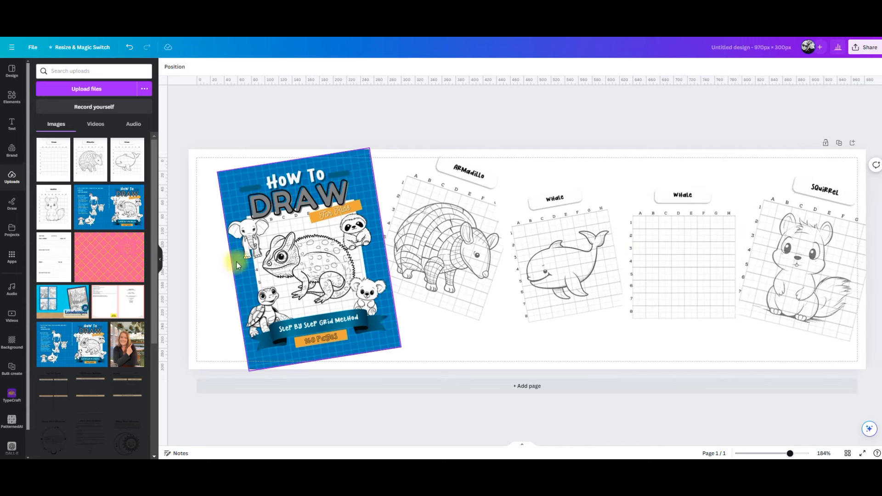
Add a square shape, stretch it over the whole banner, and send it behind all the page images.
{"action": "left_click", "coordinate": [11, 98]}
{"action": "left_click_drag", "start_coordinate": [51, 132], "coordinate": [221, 184]}
{"action": "left_click_drag", "start_coordinate": [244, 202], "coordinate": [877, 386]}
{"action": "left_click", "coordinate": [515, 67]}
{"action": "left_click_drag", "start_coordinate": [104, 114], "coordinate": [111, 241]}
Fill the background shape with the orange from the cover's photo colors.
{"action": "left_click", "coordinate": [204, 66]}
{"action": "left_click", "coordinate": [59, 318]}
{"action": "left_click", "coordinate": [79, 320]}
{"action": "left_click", "coordinate": [115, 322]}
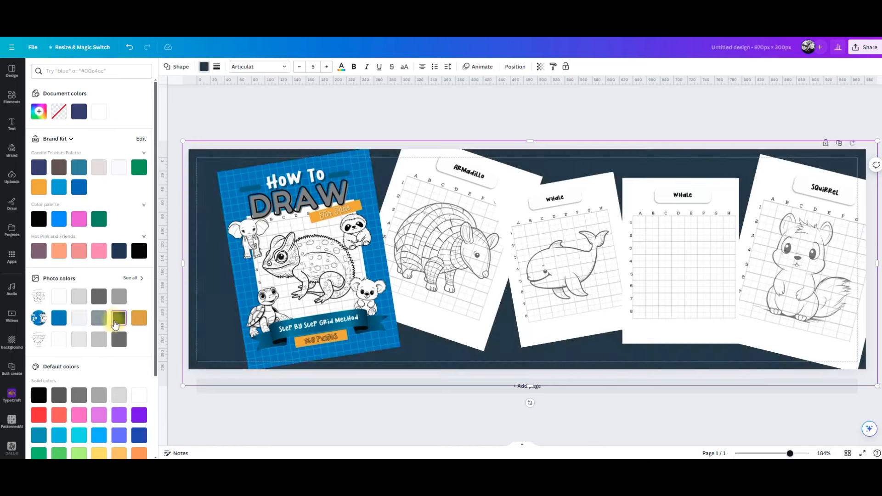
{"action": "left_click", "coordinate": [138, 318]}
Rearrange the cover and interior pages across the banner, enlarging the whale drawing and blank grid pages to fill the space.
{"action": "left_click", "coordinate": [261, 244]}
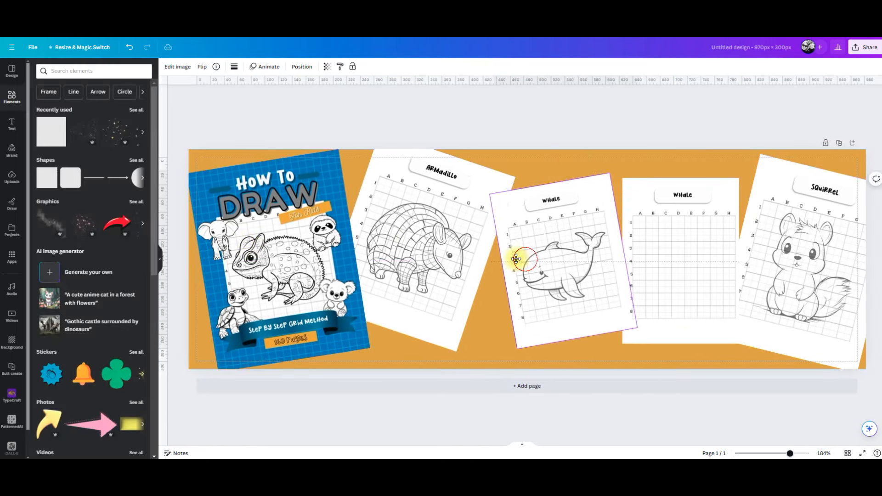
{"action": "left_click_drag", "start_coordinate": [516, 251], "coordinate": [485, 357]}
{"action": "left_click_drag", "start_coordinate": [415, 243], "coordinate": [398, 222]}
{"action": "left_click_drag", "start_coordinate": [514, 273], "coordinate": [499, 288]}
{"action": "left_click_drag", "start_coordinate": [504, 186], "coordinate": [506, 190]}
{"action": "left_click_drag", "start_coordinate": [454, 286], "coordinate": [465, 284]}
{"action": "left_click_drag", "start_coordinate": [700, 321], "coordinate": [730, 343]}
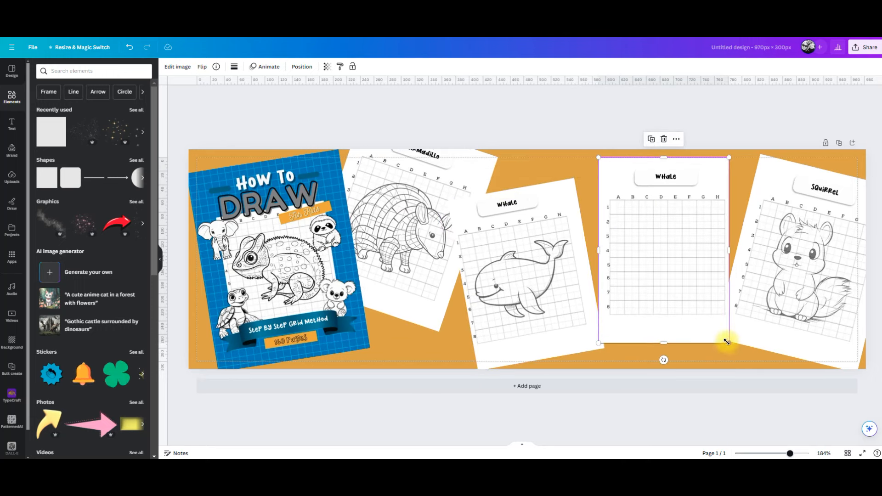
{"action": "left_click_drag", "start_coordinate": [788, 255], "coordinate": [772, 258]}
Apply a Drop shadow to the front cover and all four interior pages.
{"action": "left_click", "coordinate": [248, 261]}
{"action": "left_click", "coordinate": [173, 67]}
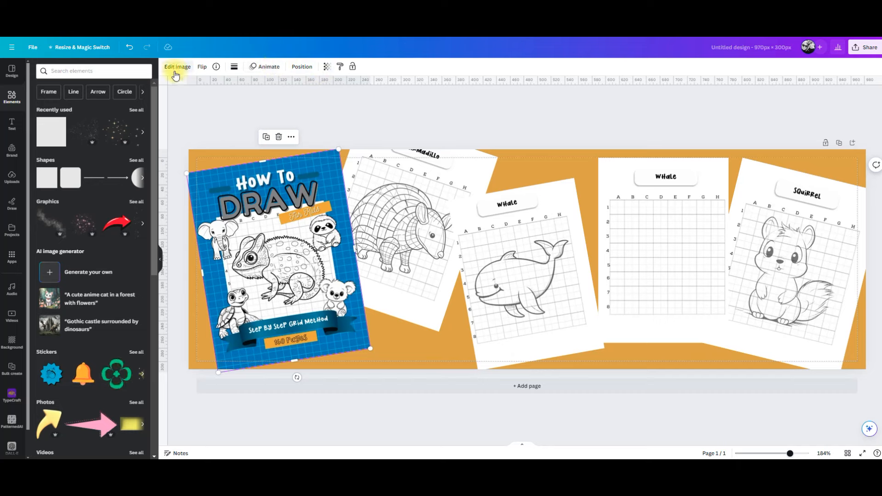
{"action": "left_click", "coordinate": [44, 295]}
{"action": "left_click", "coordinate": [92, 150]}
{"action": "left_click", "coordinate": [366, 223]}
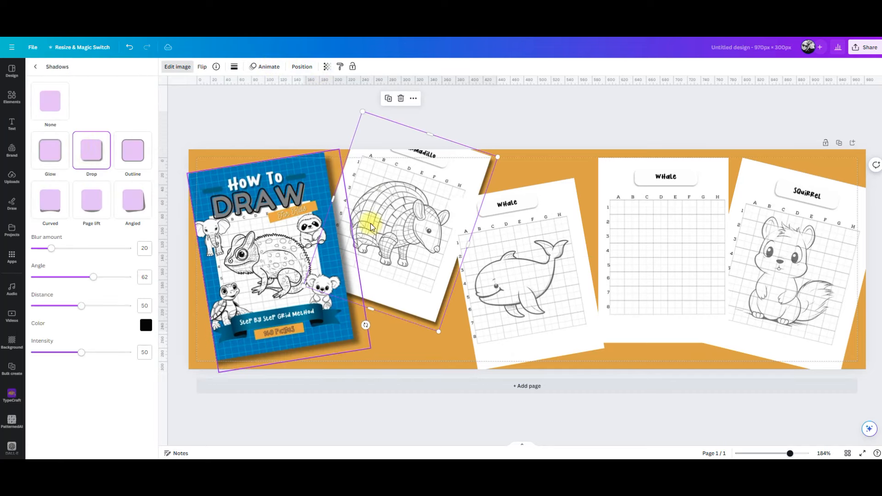
{"action": "left_click", "coordinate": [529, 258]}
{"action": "left_click", "coordinate": [666, 233]}
{"action": "left_click", "coordinate": [780, 264]}
{"action": "left_click", "coordinate": [603, 426]}
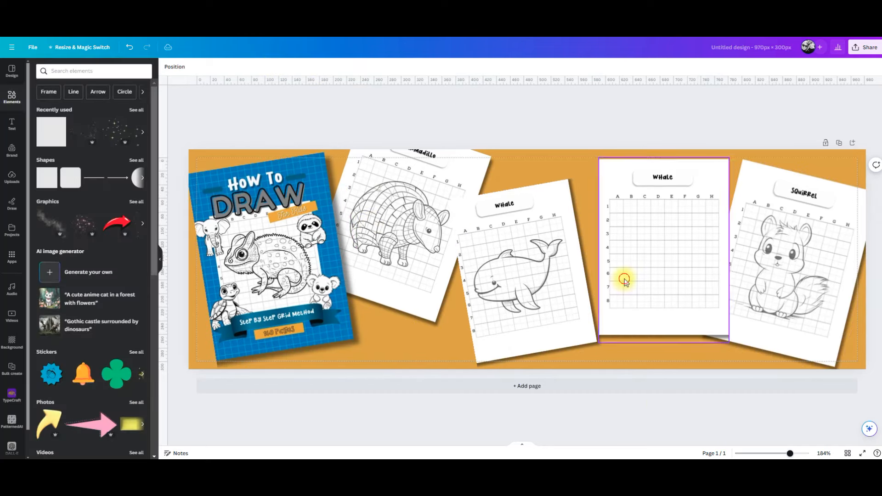
Move the blank whale grid page slightly left and layer it behind the neighbouring whale and squirrel pages.
{"action": "left_click_drag", "start_coordinate": [624, 280], "coordinate": [611, 281]}
{"action": "left_click", "coordinate": [302, 66]}
{"action": "left_click", "coordinate": [316, 429]}
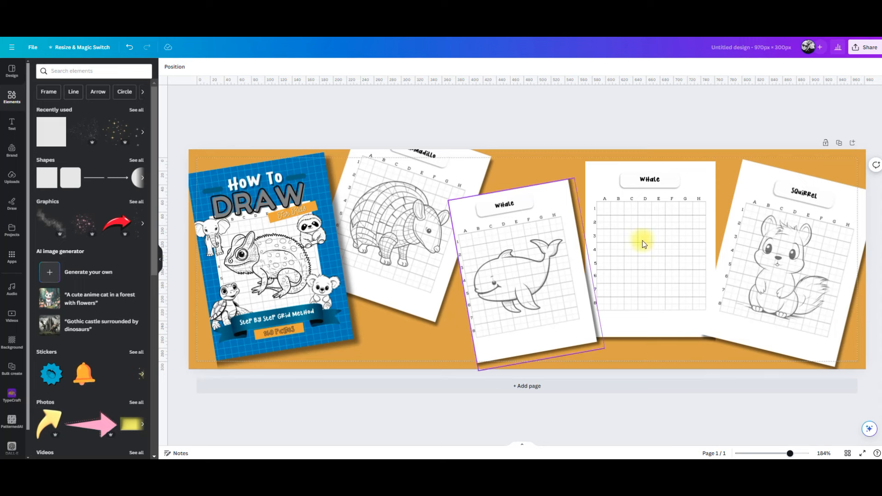
Download the banner as a JPG with the quality raised to near maximum.
{"action": "left_click", "coordinate": [865, 48]}
{"action": "left_click", "coordinate": [792, 236]}
{"action": "left_click", "coordinate": [801, 100]}
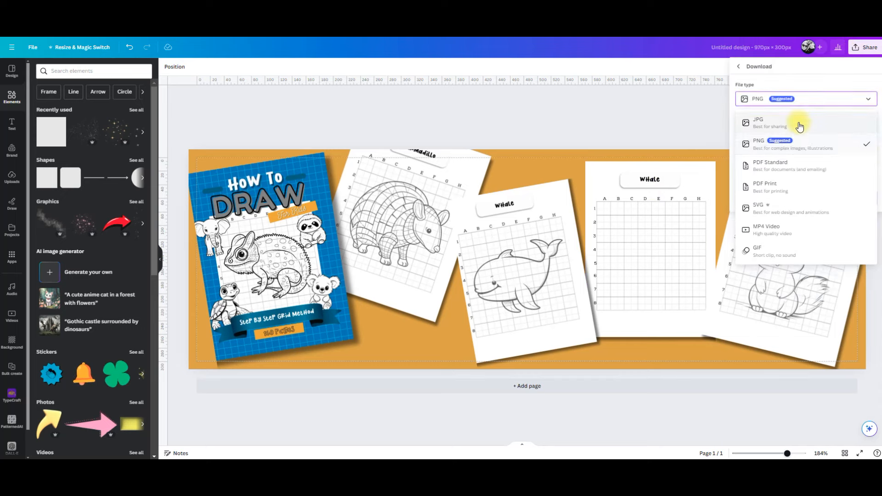
{"action": "left_click", "coordinate": [798, 123]}
{"action": "left_click_drag", "start_coordinate": [834, 166], "coordinate": [855, 161]}
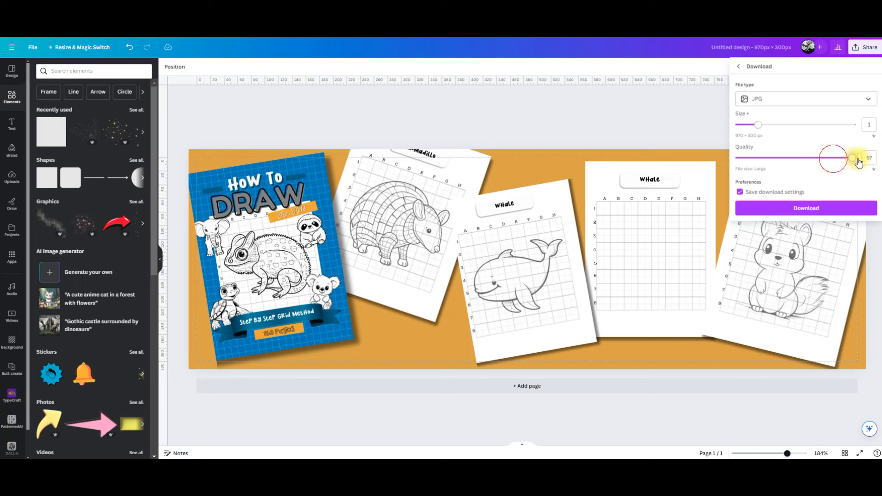
{"action": "left_click", "coordinate": [799, 210]}
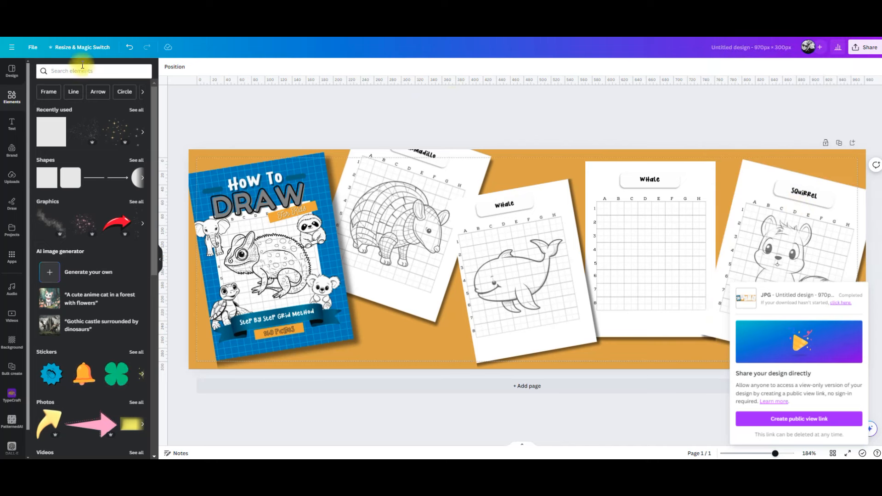
Create a new custom-size design of 300 x 300 px.
{"action": "left_click", "coordinate": [34, 47]}
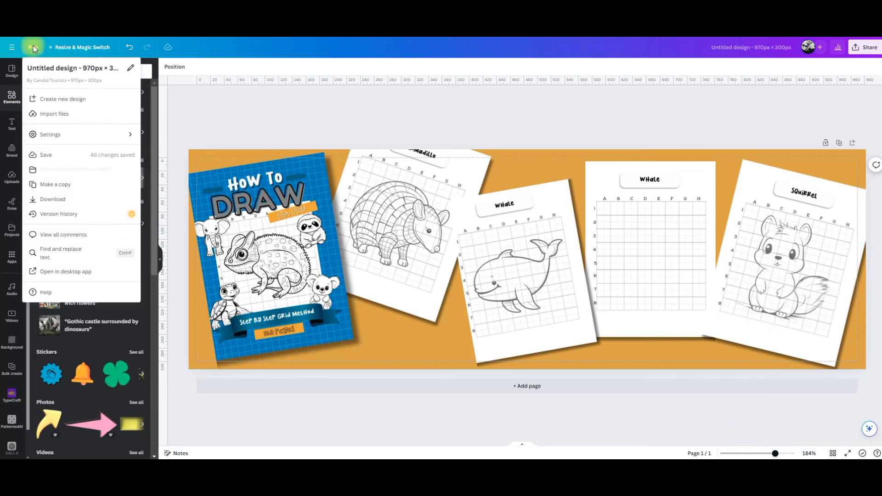
{"action": "left_click", "coordinate": [57, 97]}
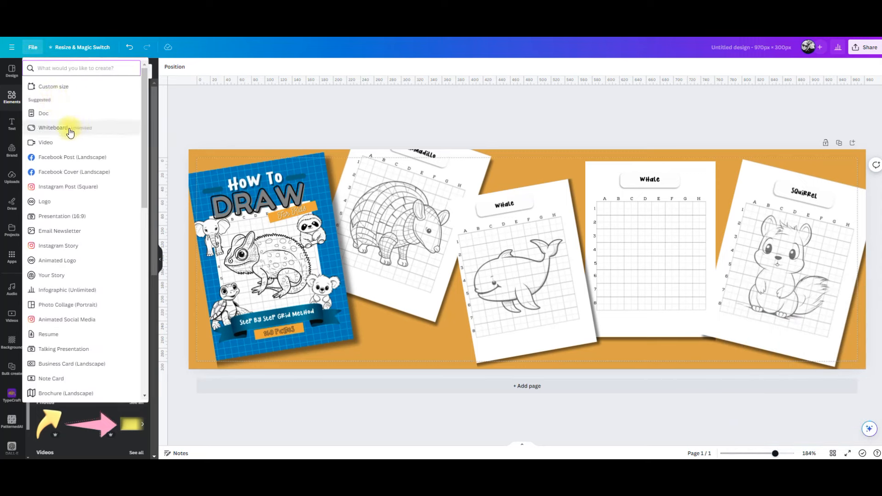
{"action": "left_click", "coordinate": [57, 87]}
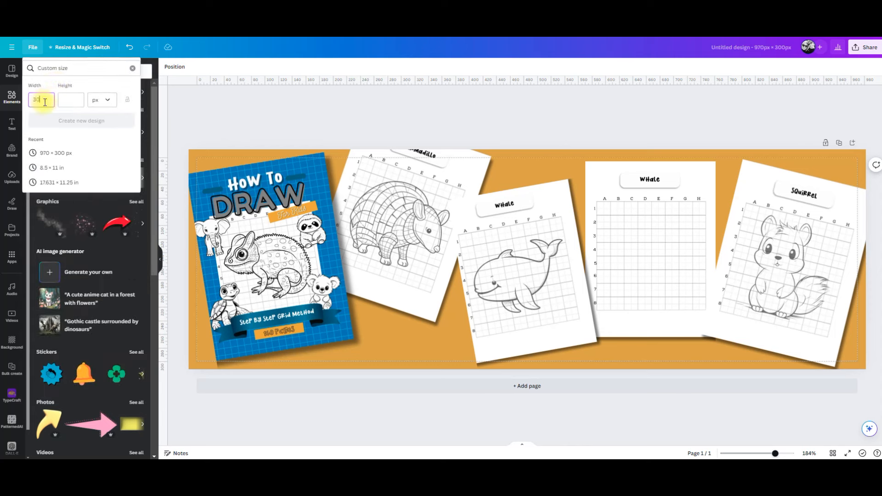
{"action": "left_click", "coordinate": [75, 103]}
{"action": "type", "text": "300"}
{"action": "left_click", "coordinate": [60, 121]}
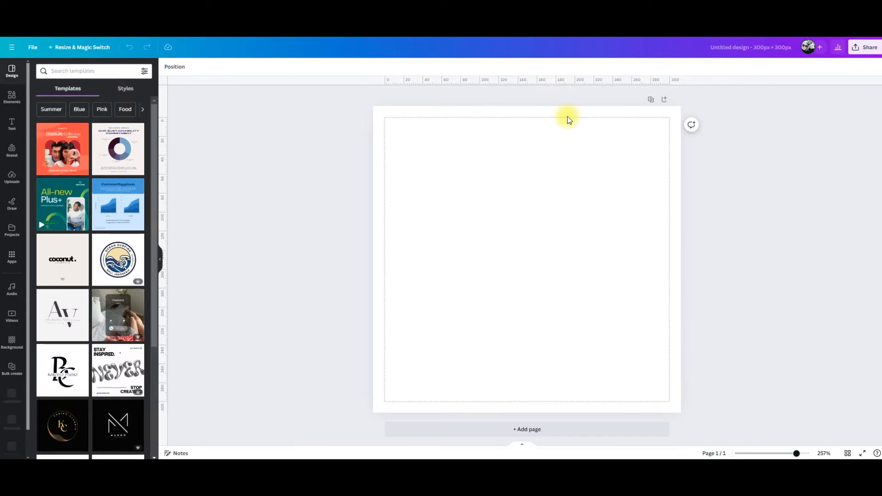
Add two blank pages to the 300 x 300 px design.
{"action": "left_click", "coordinate": [666, 100]}
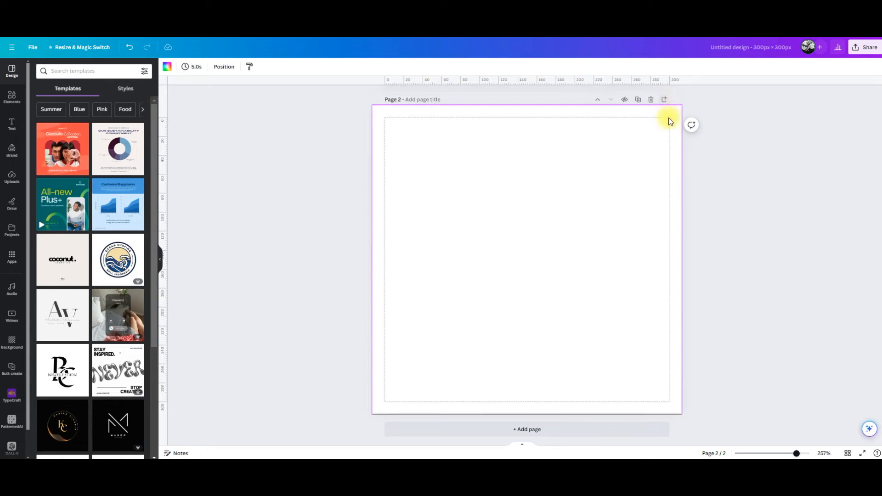
{"action": "left_click", "coordinate": [666, 101]}
{"action": "scroll", "coordinate": [738, 267], "scroll_direction": "up", "scroll_amount": 14}
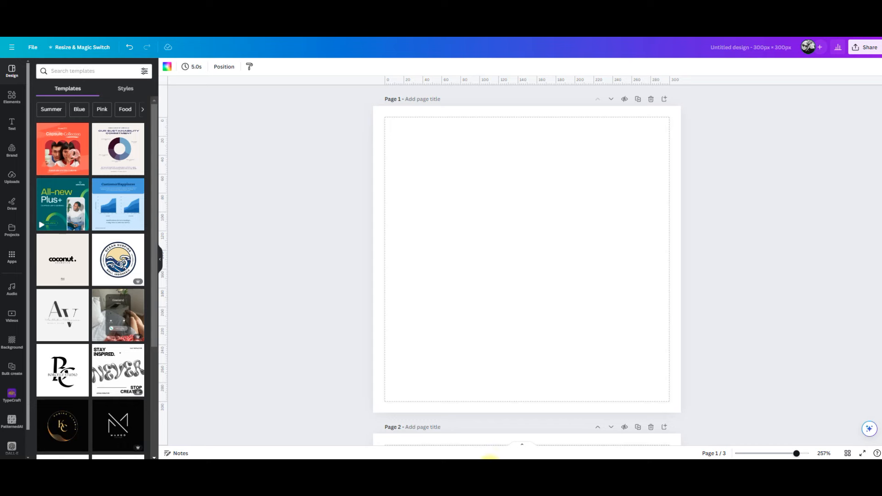
Switch to Notepad to review the book's feature notes, then minimise the window to return to Canva.
{"action": "left_click", "coordinate": [489, 465]}
{"action": "left_click_drag", "start_coordinate": [695, 55], "coordinate": [736, 103]}
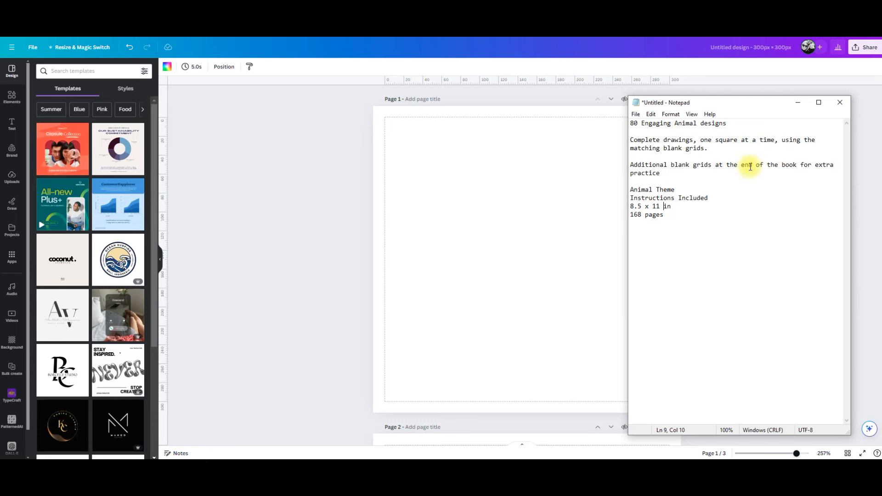
{"action": "left_click", "coordinate": [796, 104]}
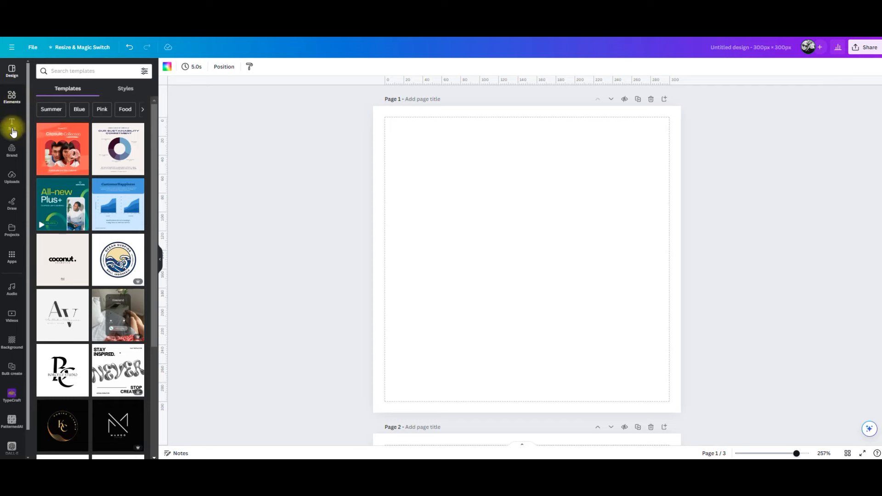
Place the uploaded full cover on page 1, then cover the page with a square filled with the blue from the cover's photo colors.
{"action": "left_click", "coordinate": [12, 179]}
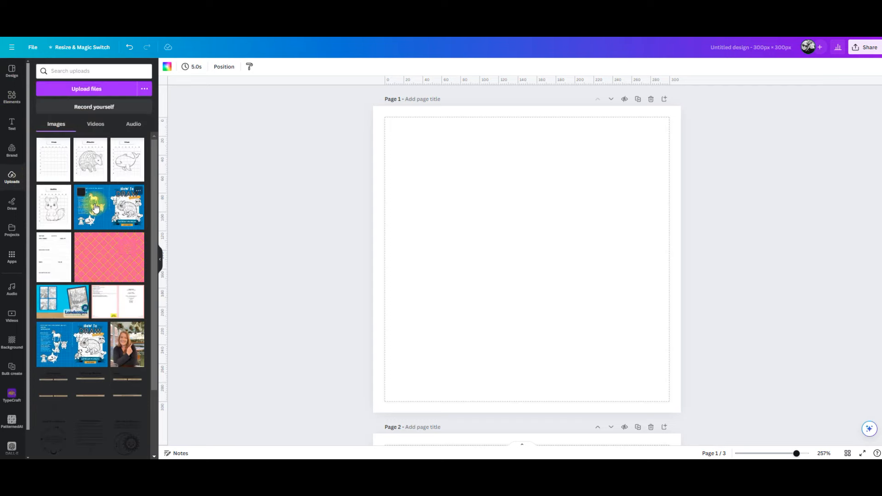
{"action": "left_click", "coordinate": [95, 207]}
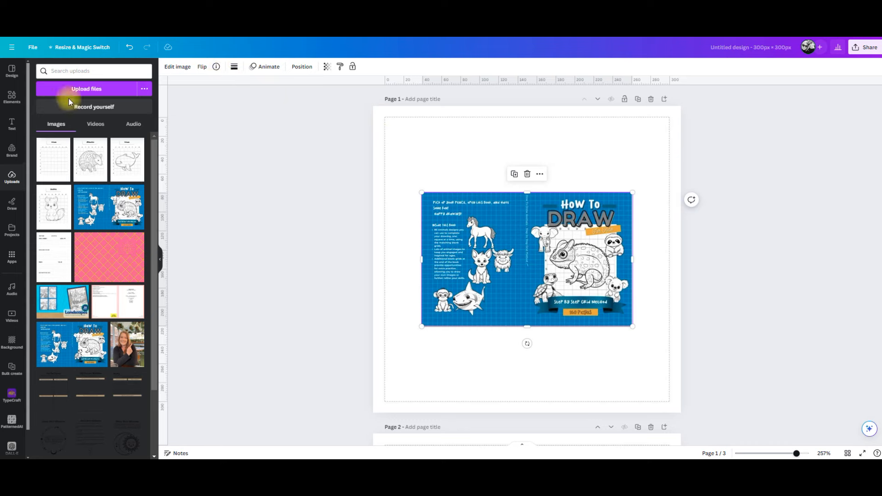
{"action": "left_click", "coordinate": [16, 109]}
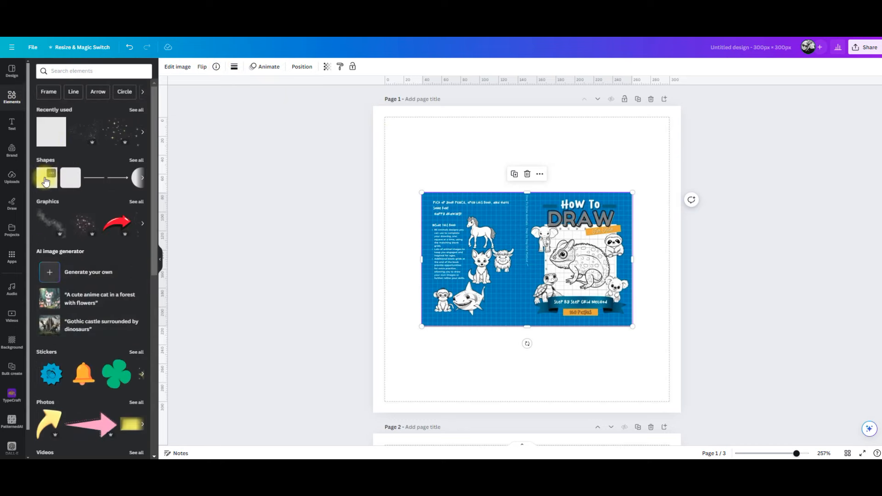
{"action": "left_click_drag", "start_coordinate": [78, 147], "coordinate": [514, 268]}
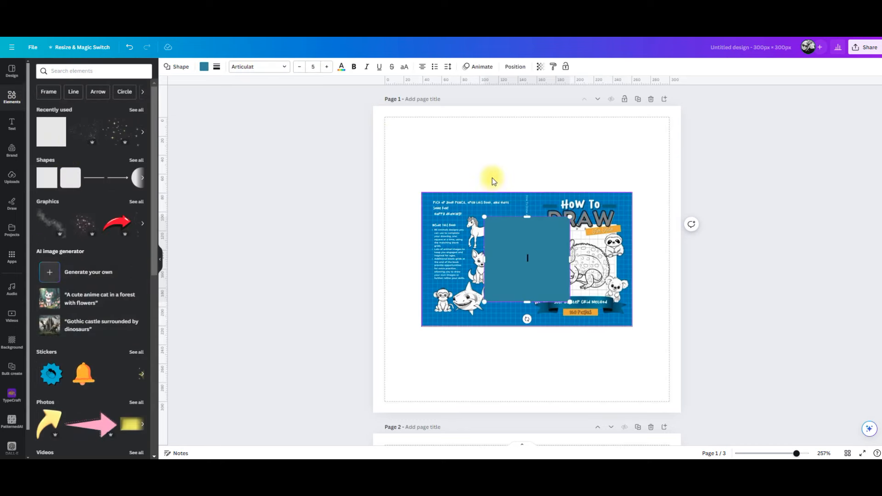
{"action": "left_click_drag", "start_coordinate": [517, 235], "coordinate": [686, 418]}
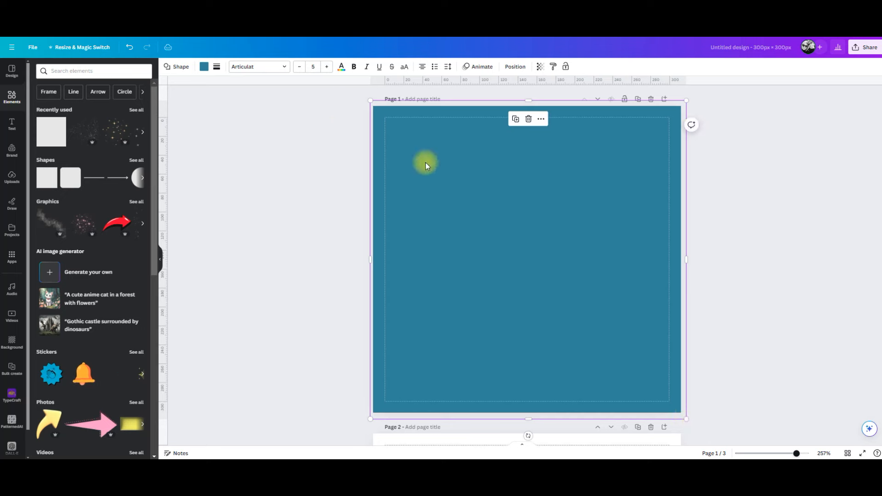
{"action": "left_click", "coordinate": [205, 68]}
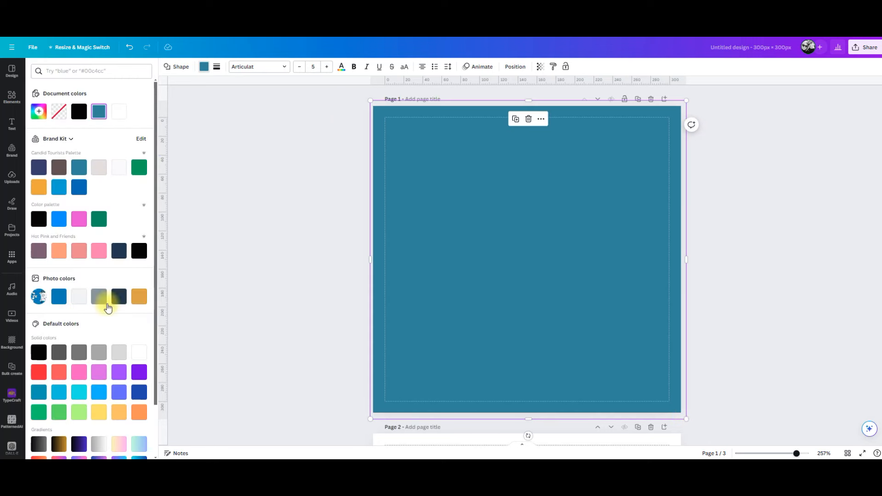
{"action": "left_click", "coordinate": [58, 298]}
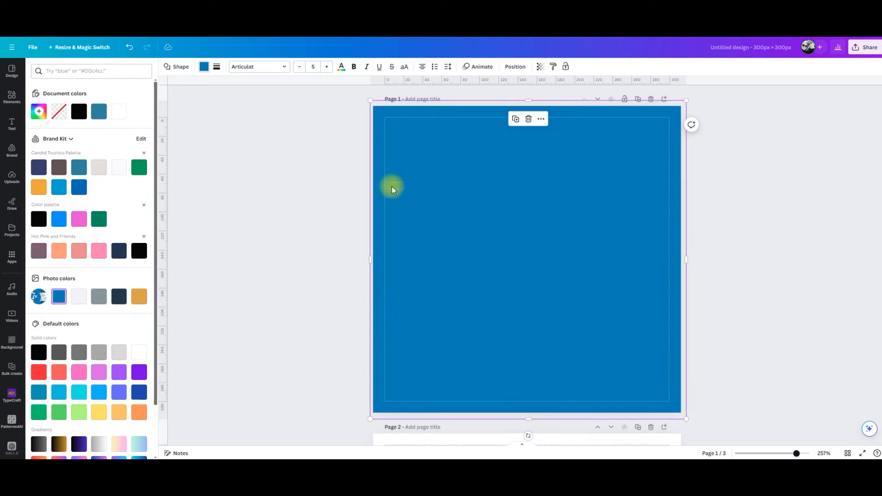
Bring the cover image in front of the blue square and delete it from page 1.
{"action": "left_click", "coordinate": [510, 67]}
{"action": "left_click", "coordinate": [129, 69]}
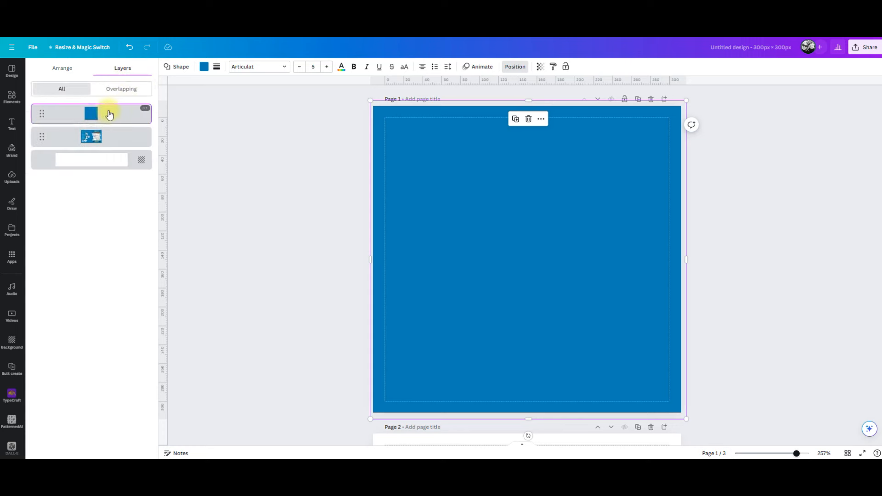
{"action": "mouse_move", "coordinate": [107, 137]}
{"action": "left_mouse_down"}
{"action": "mouse_move", "coordinate": [108, 106]}
{"action": "mouse_move", "coordinate": [110, 113]}
{"action": "left_mouse_up"}
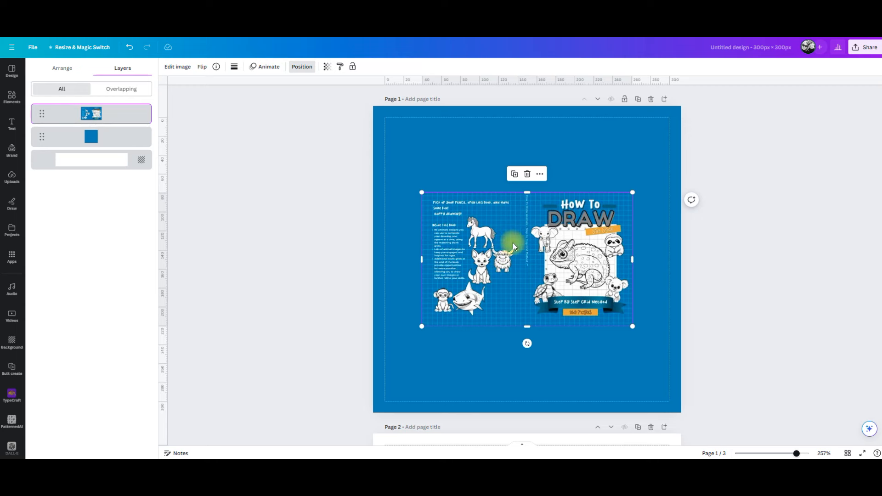
{"action": "key", "text": "Delete"}
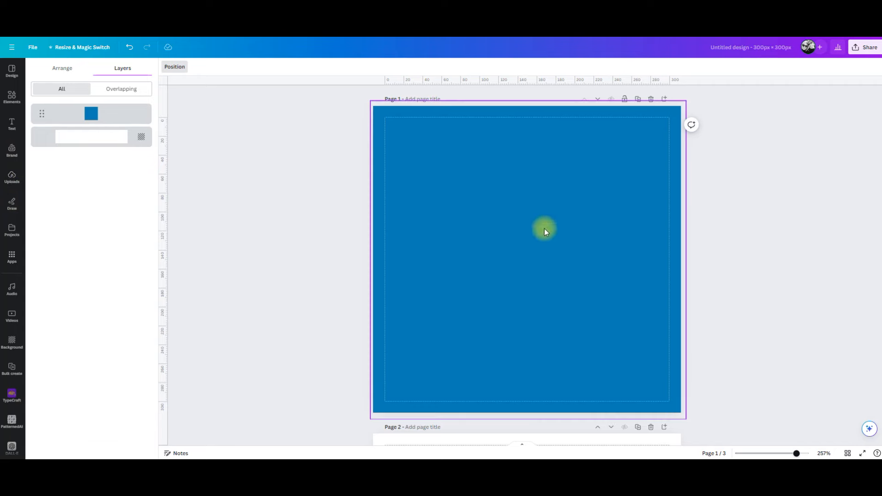
Delete all the blank pages, keeping only the blue page.
{"action": "scroll", "coordinate": [686, 400], "scroll_direction": "down", "scroll_amount": 3}
{"action": "left_click", "coordinate": [650, 289]}
{"action": "scroll", "coordinate": [641, 219], "scroll_direction": "down", "scroll_amount": 3}
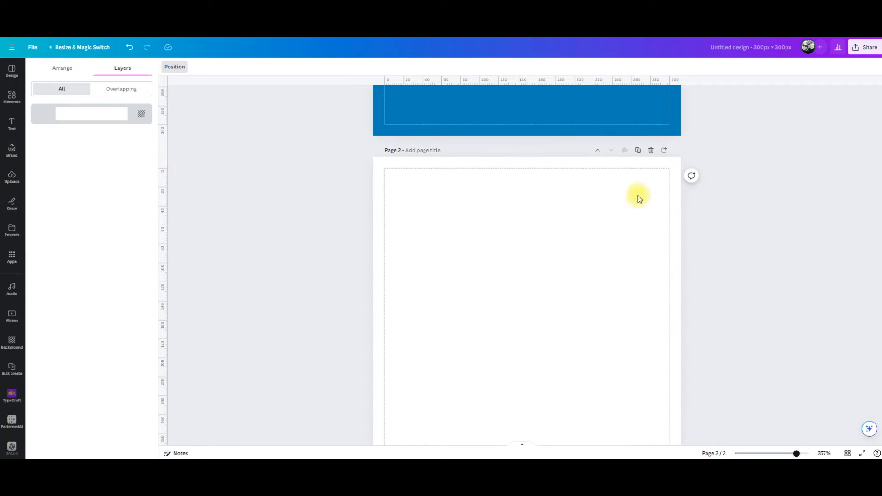
{"action": "left_click", "coordinate": [650, 153]}
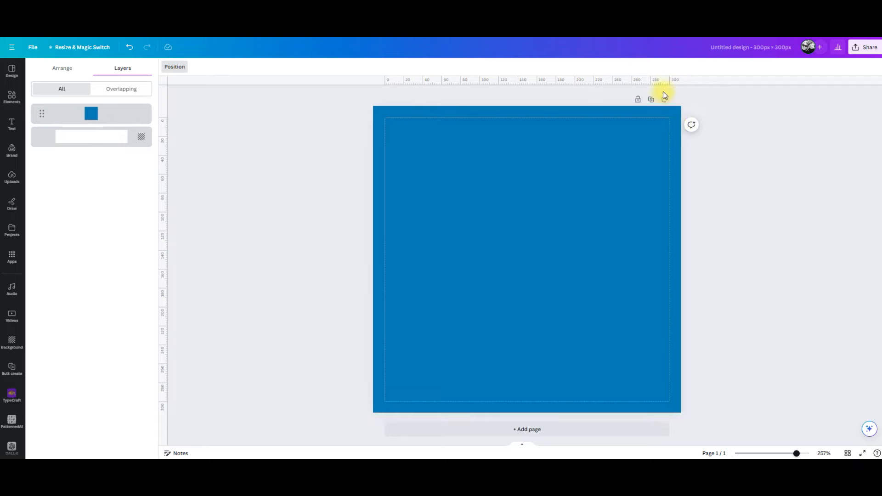
{"action": "left_click", "coordinate": [664, 101]}
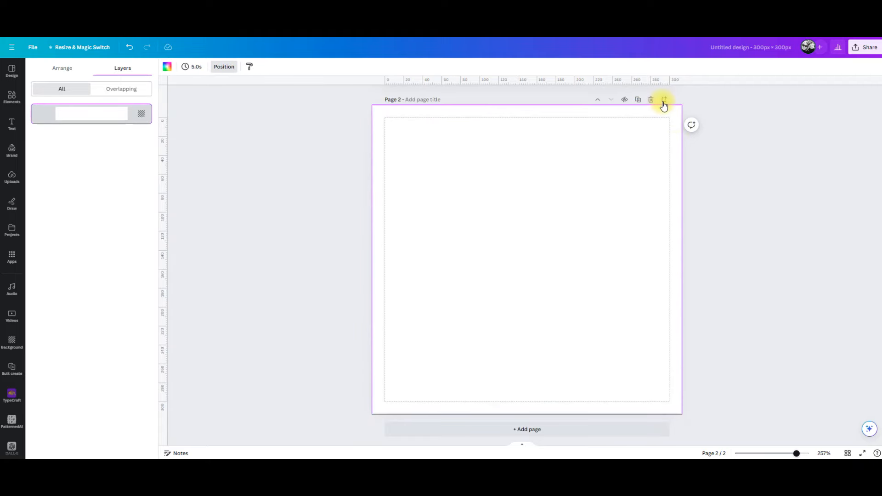
{"action": "left_click", "coordinate": [653, 101]}
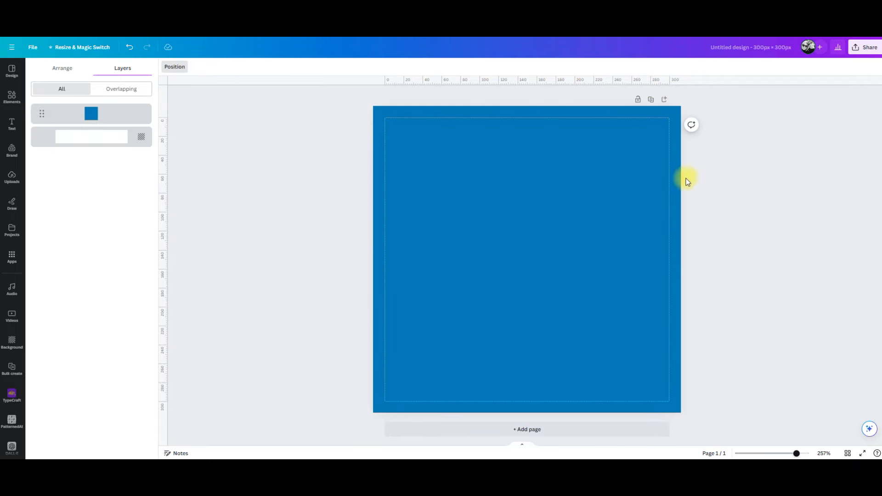
Duplicate the blue page twice to make a three-page design.
{"action": "left_click", "coordinate": [653, 100]}
{"action": "left_click", "coordinate": [639, 101]}
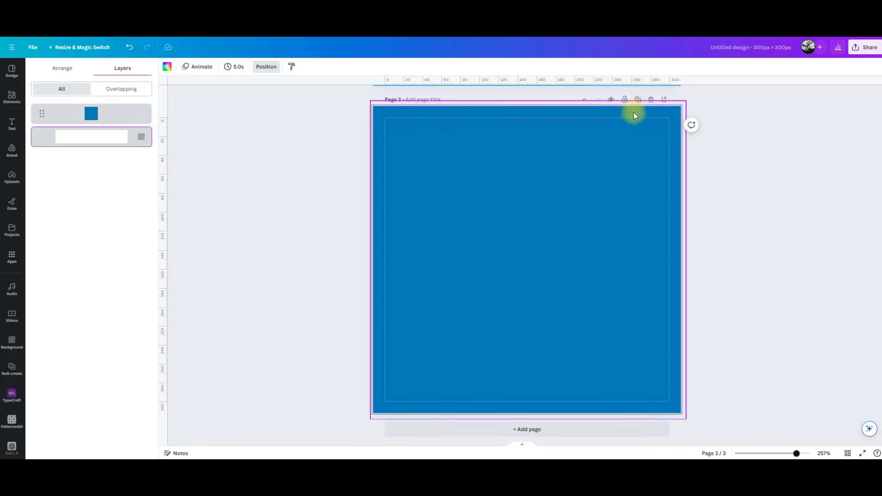
{"action": "scroll", "coordinate": [568, 224], "scroll_direction": "up", "scroll_amount": 5}
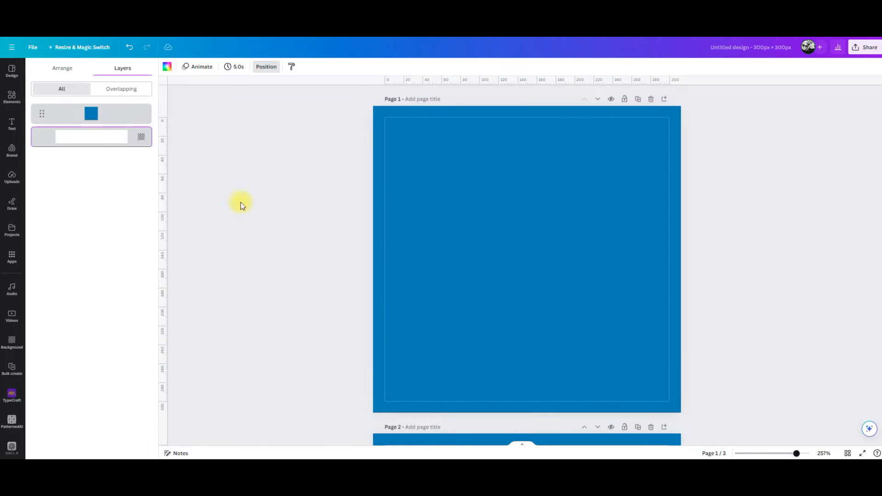
Place the uploaded koala drawing in page 1's upper-left corner, cut out from its white background with Magic Grab.
{"action": "left_click", "coordinate": [12, 177]}
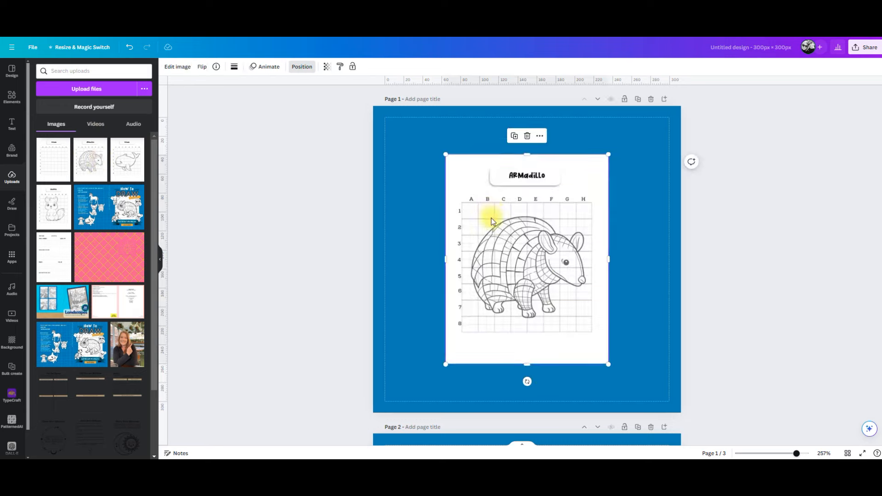
{"action": "left_click_drag", "start_coordinate": [528, 378], "coordinate": [503, 339]}
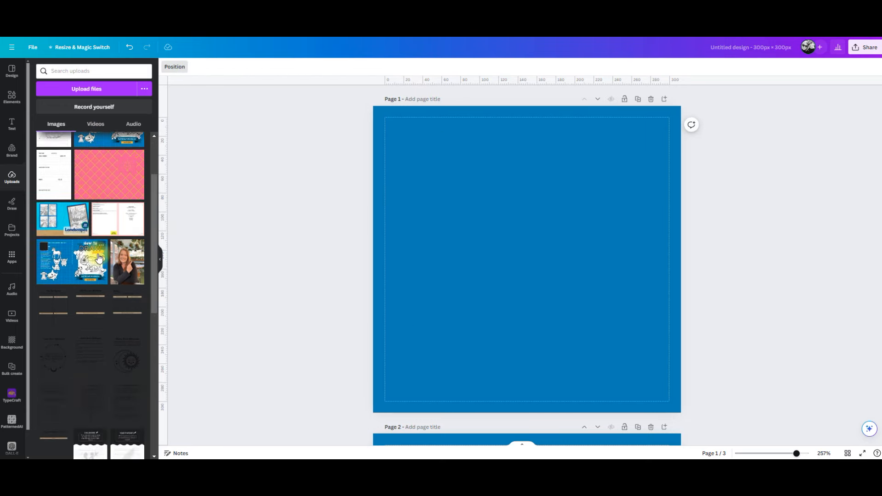
{"action": "scroll", "coordinate": [99, 258], "scroll_direction": "down", "scroll_amount": 15}
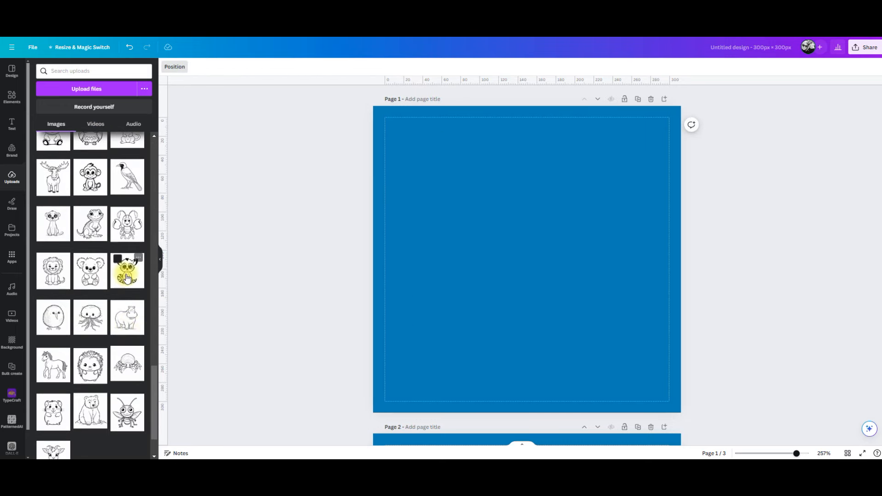
{"action": "left_click", "coordinate": [90, 271]}
{"action": "left_click", "coordinate": [178, 66]}
{"action": "left_click", "coordinate": [90, 117]}
{"action": "left_click", "coordinate": [509, 238]}
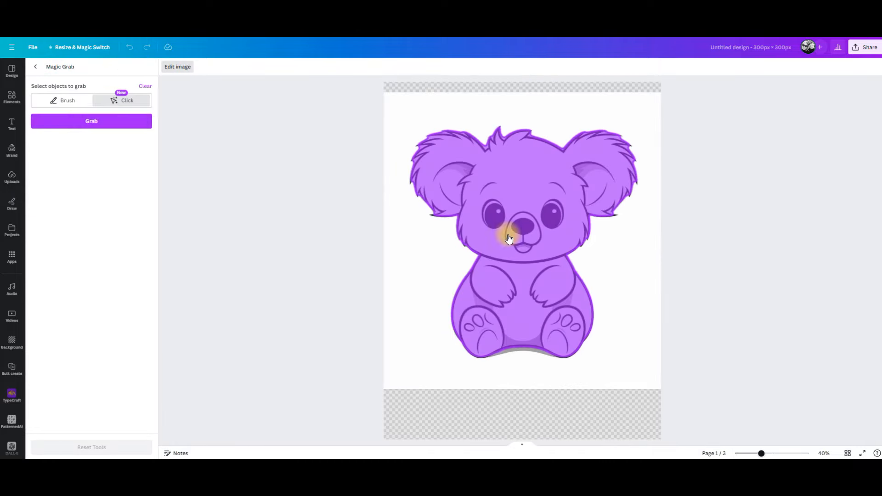
{"action": "left_click", "coordinate": [91, 120]}
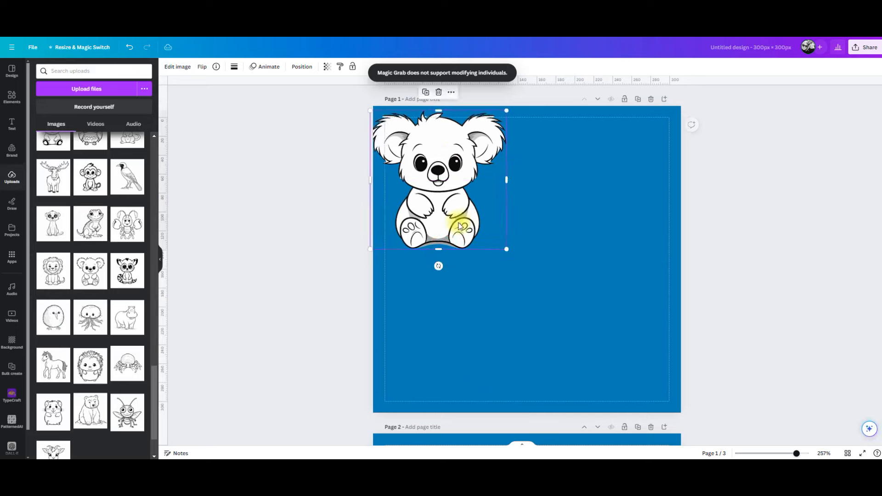
Add the uploaded lizard drawing, cut it out with Magic Grab, and position it below the koala in page 1's lower-left corner.
{"action": "left_click", "coordinate": [90, 223]}
{"action": "left_click", "coordinate": [178, 66]}
{"action": "left_click", "coordinate": [90, 117]}
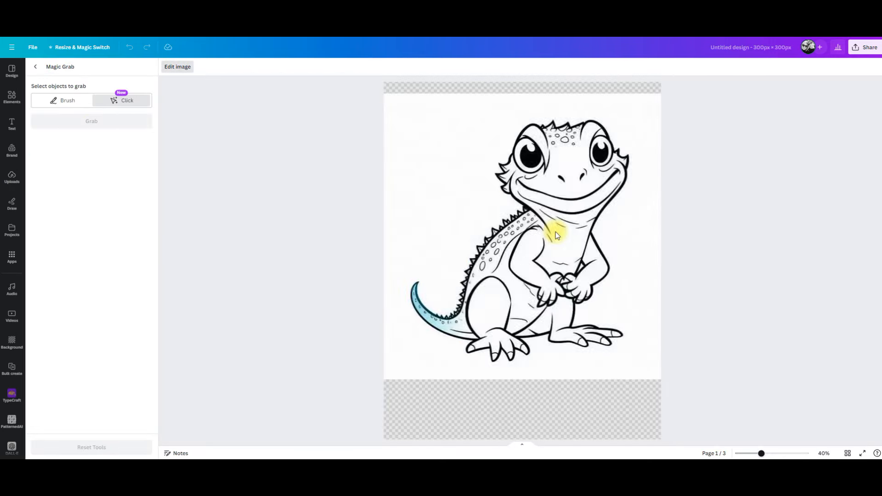
{"action": "left_click", "coordinate": [556, 232]}
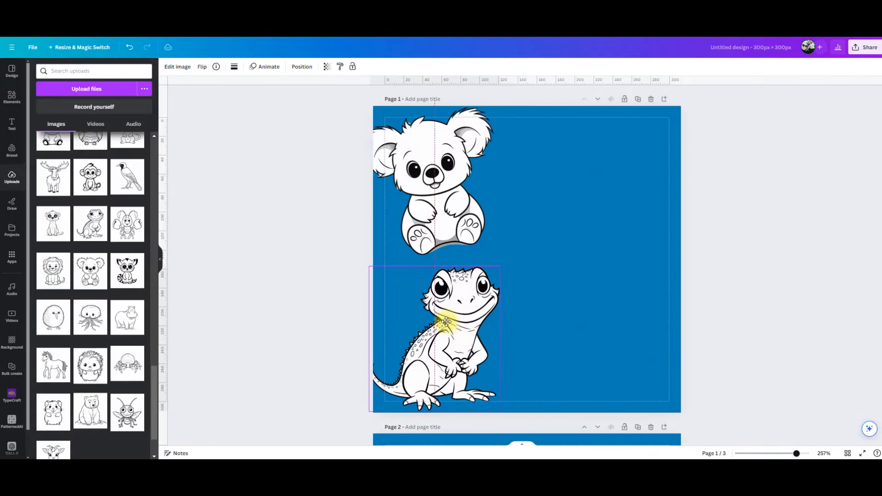
{"action": "left_click", "coordinate": [443, 316]}
Try to cut out the uploaded lobster drawing on page 1 with Magic Grab.
{"action": "left_click", "coordinate": [128, 226]}
{"action": "left_click", "coordinate": [178, 66]}
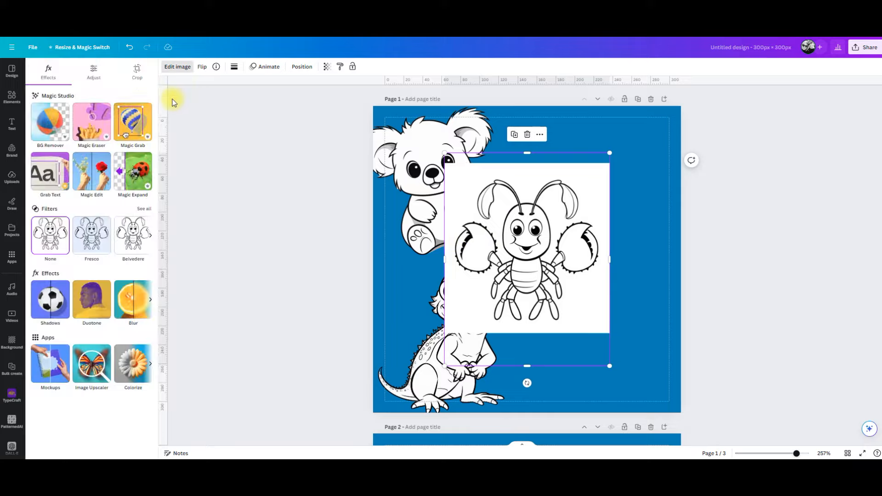
{"action": "left_click", "coordinate": [132, 122]}
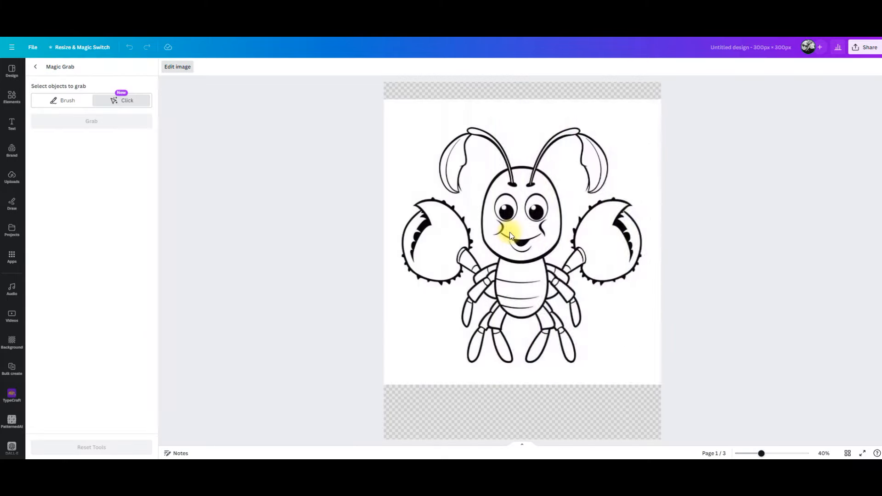
{"action": "left_click", "coordinate": [413, 238]}
{"action": "left_click", "coordinate": [469, 249]}
{"action": "left_click", "coordinate": [470, 249]}
{"action": "left_click", "coordinate": [74, 101]}
{"action": "left_click", "coordinate": [120, 100]}
{"action": "left_click", "coordinate": [466, 253]}
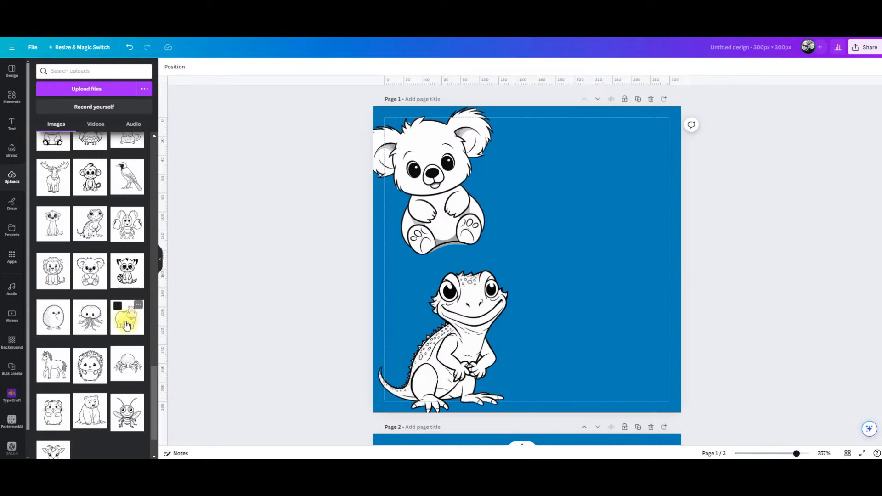
Add the uploaded hippo drawing to page 1, cut it out with Magic Grab, and position it beside the koala.
{"action": "left_click", "coordinate": [126, 325]}
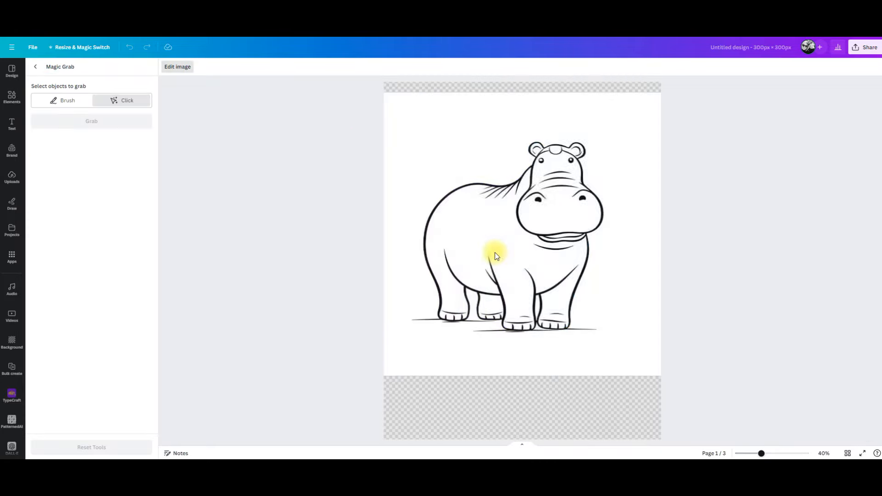
{"action": "left_click", "coordinate": [494, 252]}
{"action": "left_click", "coordinate": [100, 128]}
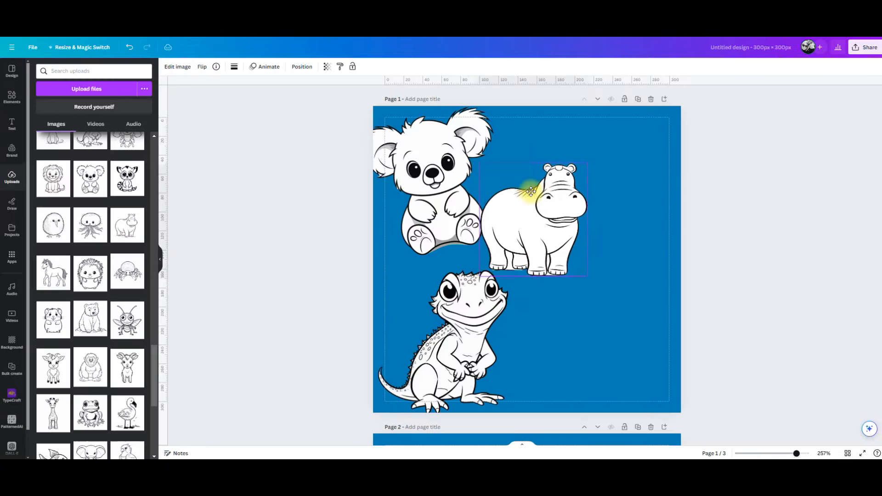
Add the uploaded elephant and giraffe drawings along page 1's right side, cut out with Magic Grab.
{"action": "left_click", "coordinate": [89, 270]}
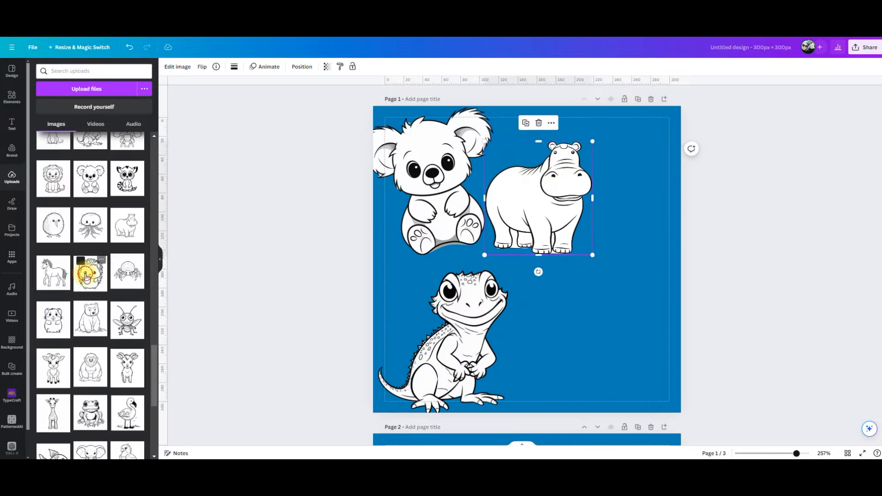
{"action": "left_click", "coordinate": [132, 121]}
{"action": "left_click", "coordinate": [547, 256]}
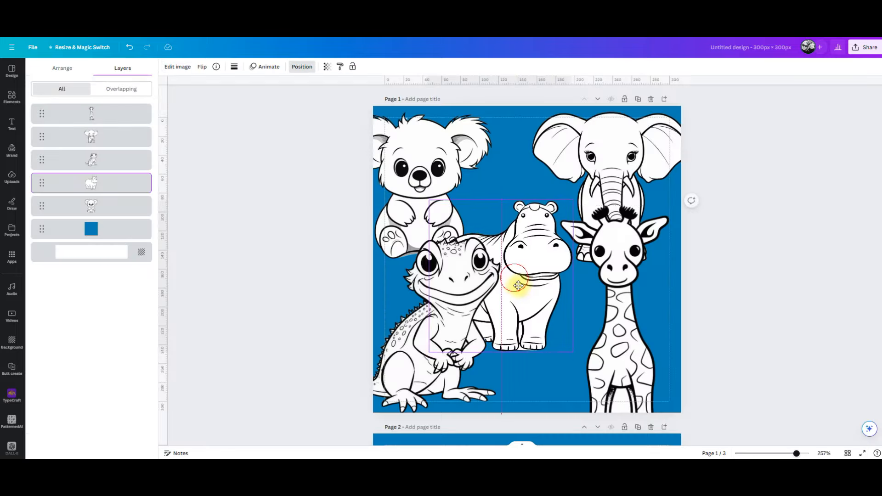
Lower the hippo, enlarge the elephant into page 1's upper-right corner, and send the elephant behind the hippo.
{"action": "left_click_drag", "start_coordinate": [518, 286], "coordinate": [518, 295]}
{"action": "left_click", "coordinate": [595, 169]}
{"action": "mouse_move", "coordinate": [594, 169]}
{"action": "left_mouse_down"}
{"action": "mouse_move", "coordinate": [564, 203]}
{"action": "mouse_move", "coordinate": [613, 140]}
{"action": "mouse_move", "coordinate": [586, 166]}
{"action": "left_mouse_up"}
{"action": "mouse_move", "coordinate": [523, 259]}
{"action": "left_mouse_down"}
{"action": "mouse_move", "coordinate": [493, 288]}
{"action": "mouse_move", "coordinate": [515, 266]}
{"action": "left_mouse_up"}
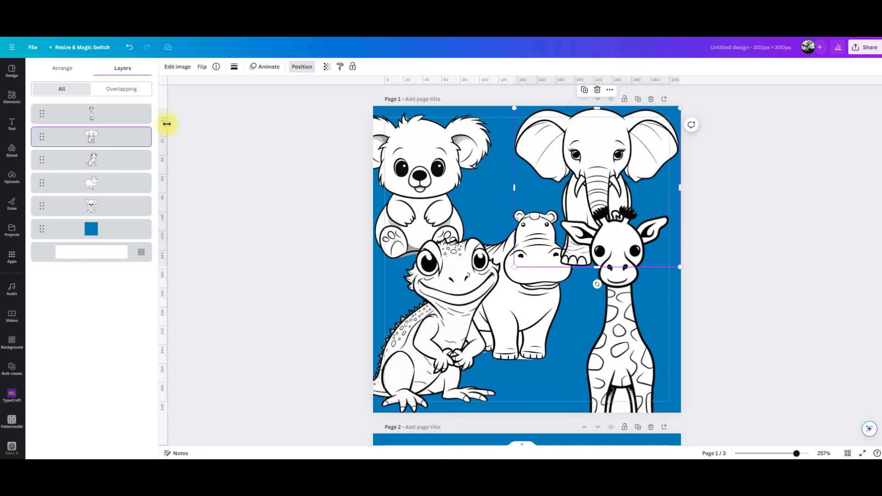
{"action": "key", "text": "ctrl+bracketleft"}
{"action": "key", "text": "ctrl+bracketleft"}
Lower the giraffe to page 1's bottom edge and shift the koala slightly right.
{"action": "left_click_drag", "start_coordinate": [622, 349], "coordinate": [635, 376]}
{"action": "left_click", "coordinate": [780, 276]}
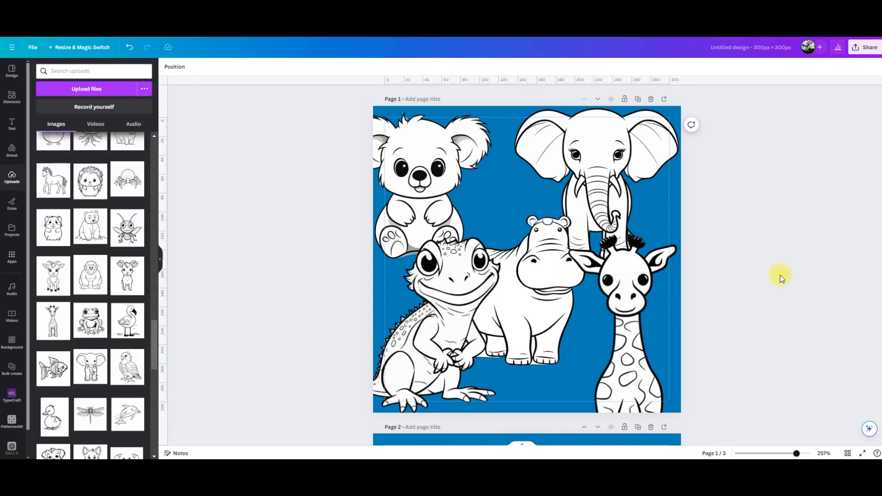
{"action": "left_click_drag", "start_coordinate": [423, 143], "coordinate": [437, 147]}
{"action": "left_click", "coordinate": [603, 159]}
Add the uploaded armadillo and whale worksheets to page 2, scaled down and tilted side by side.
{"action": "scroll", "coordinate": [828, 286], "scroll_direction": "down", "scroll_amount": 7}
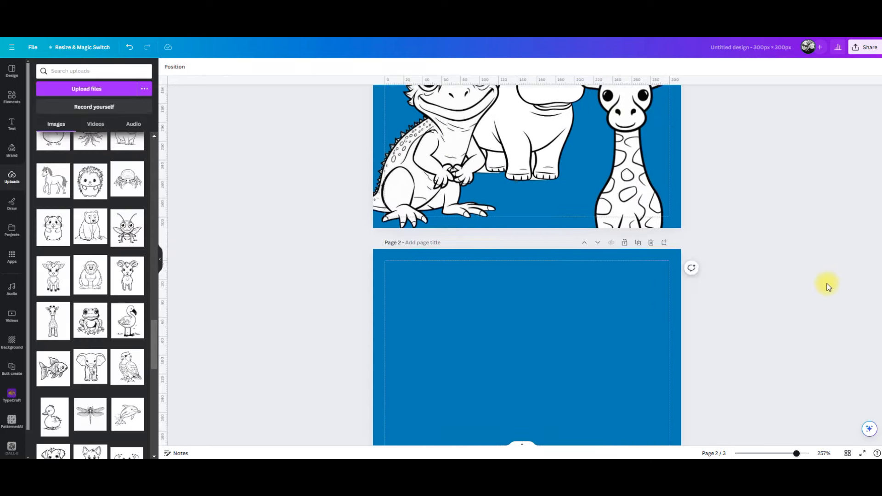
{"action": "scroll", "coordinate": [99, 256], "scroll_direction": "up", "scroll_amount": 10}
{"action": "left_click", "coordinate": [90, 160]}
{"action": "left_click_drag", "start_coordinate": [527, 265], "coordinate": [466, 239]}
{"action": "left_click_drag", "start_coordinate": [547, 345], "coordinate": [495, 276]}
{"action": "left_click_drag", "start_coordinate": [440, 293], "coordinate": [457, 305]}
{"action": "left_click_drag", "start_coordinate": [512, 272], "coordinate": [594, 255]}
{"action": "left_click", "coordinate": [127, 160]}
{"action": "left_click_drag", "start_coordinate": [594, 377], "coordinate": [573, 376]}
{"action": "left_click_drag", "start_coordinate": [496, 345], "coordinate": [540, 303]}
{"action": "left_click_drag", "start_coordinate": [616, 254], "coordinate": [596, 225]}
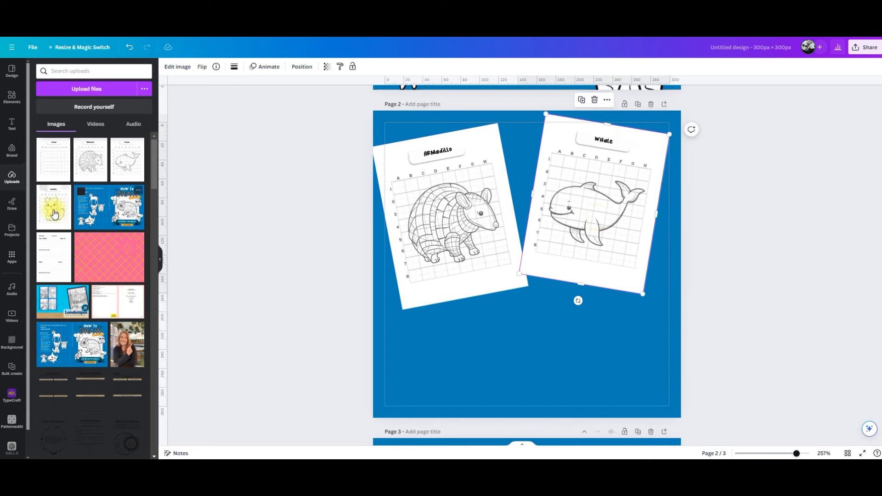
{"action": "left_click", "coordinate": [69, 214]}
{"action": "left_click_drag", "start_coordinate": [610, 157], "coordinate": [553, 231]}
{"action": "scroll", "coordinate": [66, 301], "scroll_direction": "down", "scroll_amount": 7}
{"action": "key", "text": "Delete"}
Straighten and resize the two worksheets on page 2, stacking the armadillo above the whale along the left margin.
{"action": "left_click", "coordinate": [443, 276]}
{"action": "left_click_drag", "start_coordinate": [466, 314], "coordinate": [445, 316]}
{"action": "left_click_drag", "start_coordinate": [445, 255], "coordinate": [445, 244]}
{"action": "left_click_drag", "start_coordinate": [512, 287], "coordinate": [495, 261]}
{"action": "left_click", "coordinate": [562, 248]}
{"action": "left_click_drag", "start_coordinate": [578, 302], "coordinate": [594, 304]}
{"action": "left_click_drag", "start_coordinate": [568, 228], "coordinate": [422, 348]}
{"action": "left_click_drag", "start_coordinate": [510, 244], "coordinate": [491, 269]}
{"action": "left_click", "coordinate": [481, 220]}
{"action": "left_click_drag", "start_coordinate": [495, 193], "coordinate": [491, 194]}
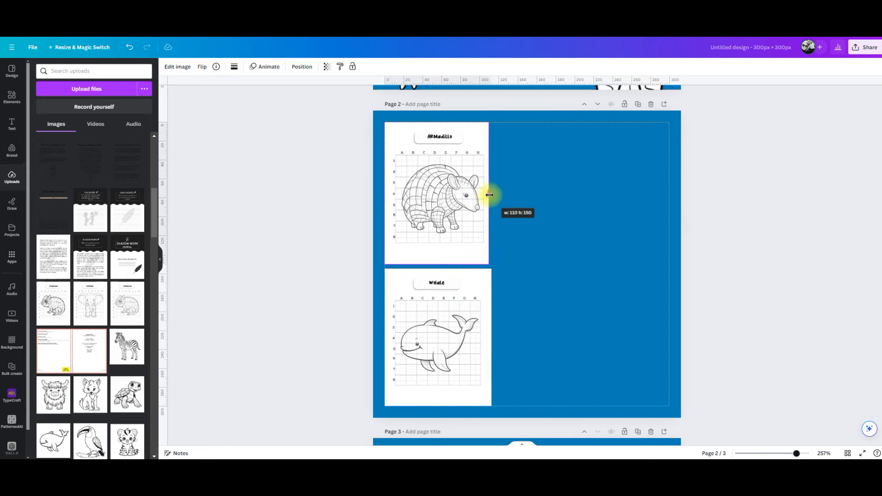
Add the uploaded chameleon and elephant worksheets to page 2 at matching size, completing a two-by-two grid.
{"action": "left_click", "coordinate": [54, 304]}
{"action": "left_click_drag", "start_coordinate": [497, 265], "coordinate": [551, 232]}
{"action": "left_click_drag", "start_coordinate": [662, 334], "coordinate": [609, 264]}
{"action": "left_click", "coordinate": [84, 320]}
{"action": "left_click_drag", "start_coordinate": [570, 231], "coordinate": [622, 268]}
{"action": "left_click_drag", "start_coordinate": [663, 193], "coordinate": [604, 271]}
{"action": "left_click_drag", "start_coordinate": [604, 339], "coordinate": [611, 339]}
Try shrinking the four worksheets together to make room for another uploaded worksheet on page 2.
{"action": "left_click", "coordinate": [416, 178]}
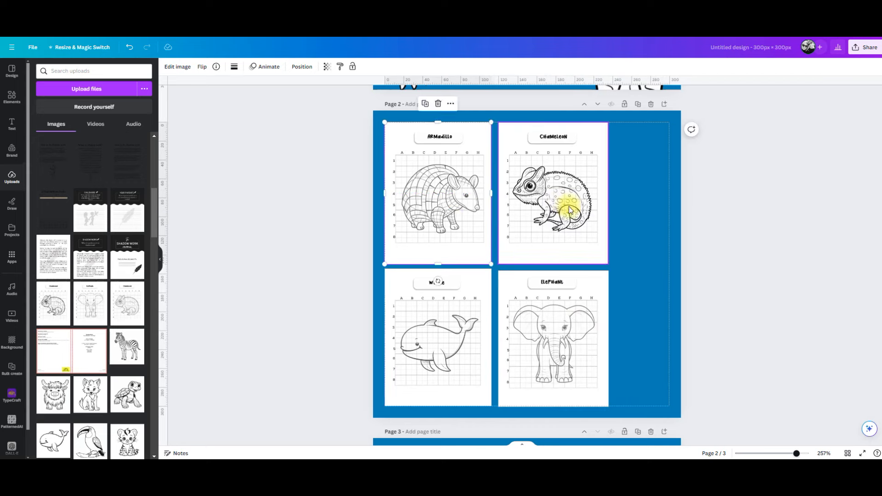
{"action": "key", "text": "ctrl+a"}
{"action": "left_click_drag", "start_coordinate": [610, 407], "coordinate": [570, 358]}
{"action": "left_click_drag", "start_coordinate": [530, 282], "coordinate": [534, 306]}
{"action": "scroll", "coordinate": [128, 308], "scroll_direction": "up", "scroll_amount": 5}
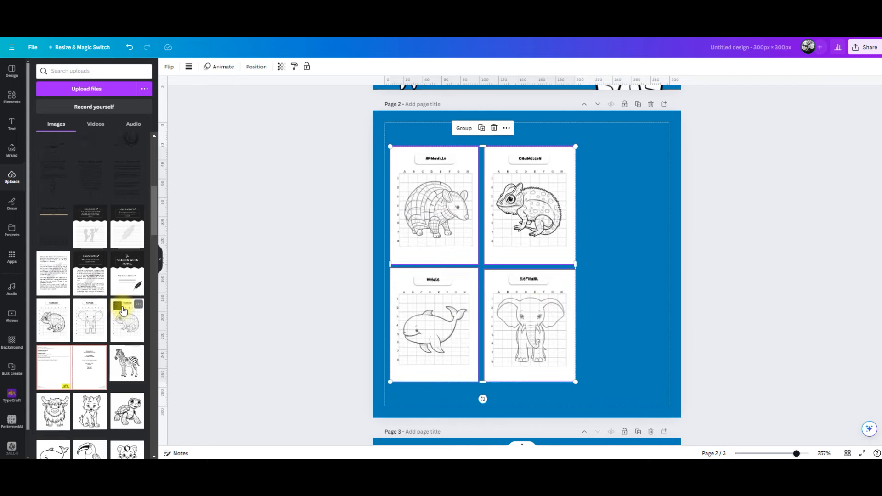
{"action": "left_click", "coordinate": [67, 209]}
{"action": "left_click_drag", "start_coordinate": [520, 258], "coordinate": [164, 230]}
Enlarge all four worksheets together and centre the two-by-two grid on page 2.
{"action": "left_click", "coordinate": [449, 212]}
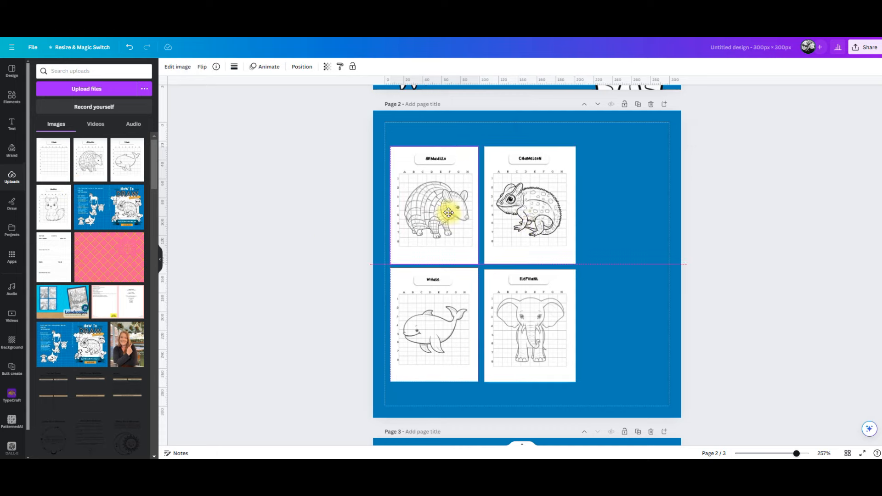
{"action": "key", "text": "ctrl+a"}
{"action": "left_click_drag", "start_coordinate": [512, 295], "coordinate": [518, 273]}
{"action": "left_click_drag", "start_coordinate": [581, 243], "coordinate": [620, 262]}
{"action": "left_click", "coordinate": [463, 252]}
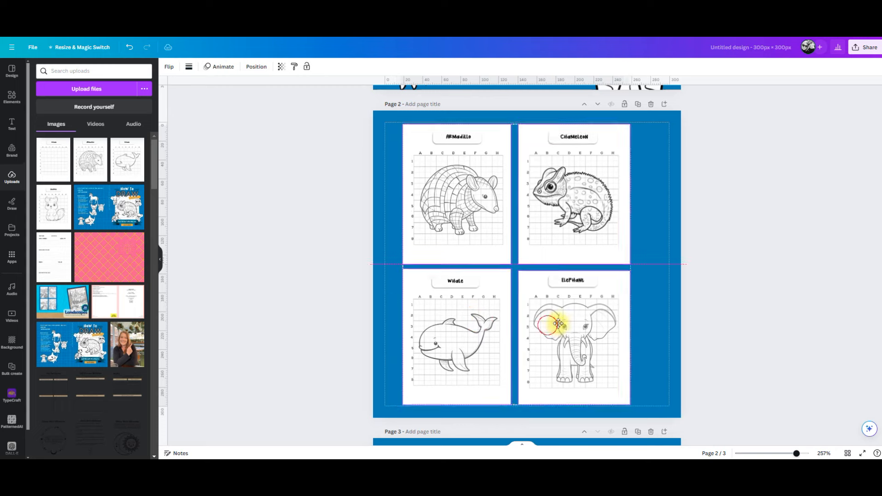
Place the uploaded blank grid worksheet on page 3, crop away its title and margins, and copy it into two rows of three.
{"action": "scroll", "coordinate": [558, 321], "scroll_direction": "down", "scroll_amount": 7}
{"action": "left_click", "coordinate": [531, 222]}
{"action": "left_click_drag", "start_coordinate": [527, 155], "coordinate": [522, 191]}
{"action": "left_click_drag", "start_coordinate": [446, 278], "coordinate": [457, 276]}
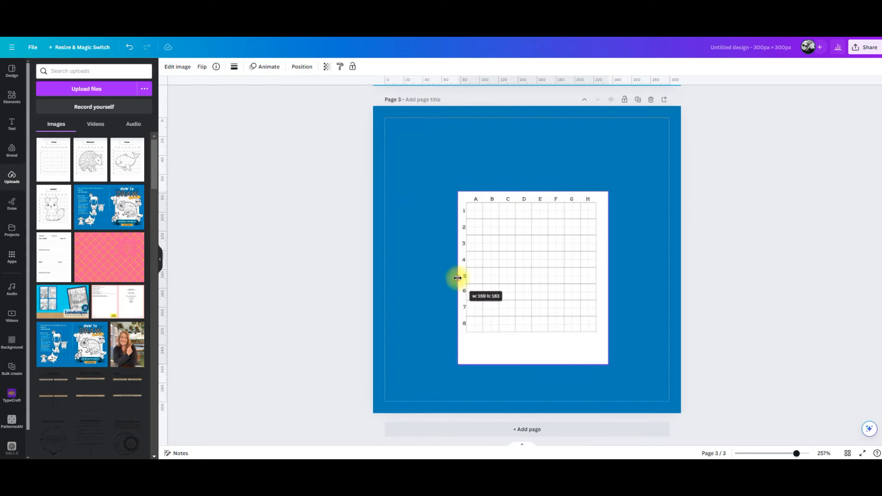
{"action": "left_click_drag", "start_coordinate": [533, 364], "coordinate": [533, 338]}
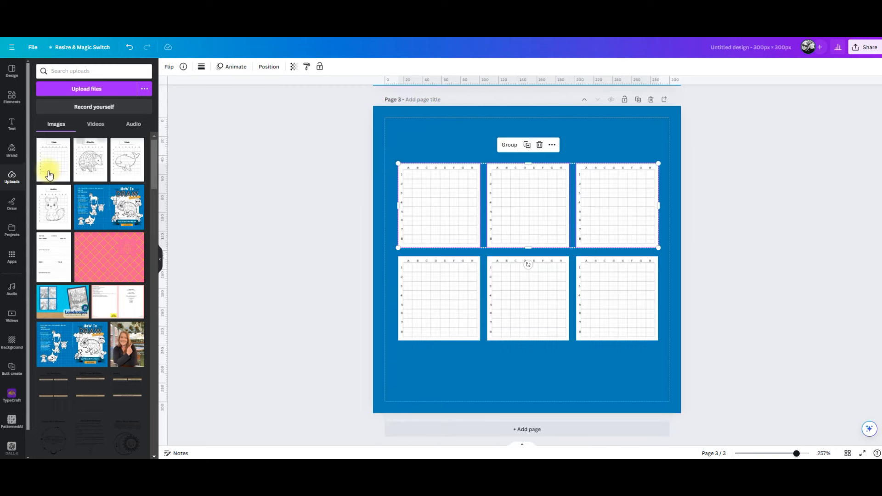
Add the text "Practice" on page 3 and set its font to Lovely Time.
{"action": "type", "text": "tPractice"}
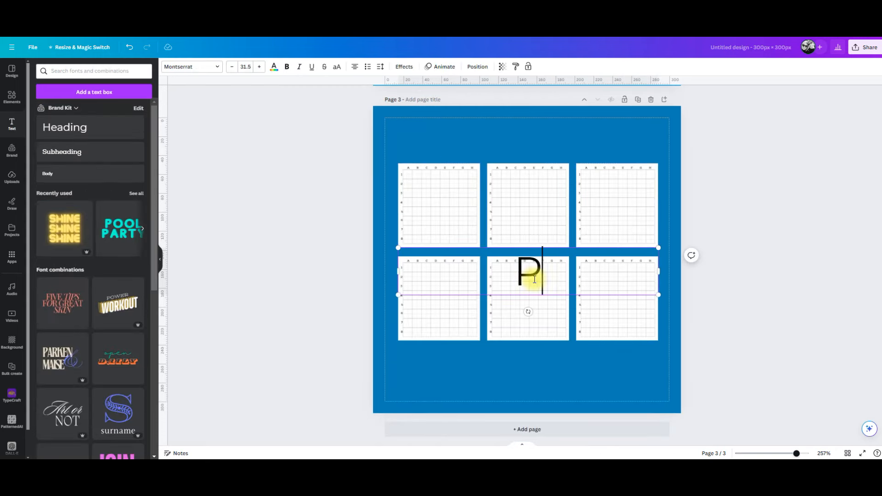
{"action": "double_click", "coordinate": [585, 271]}
{"action": "left_click", "coordinate": [219, 68]}
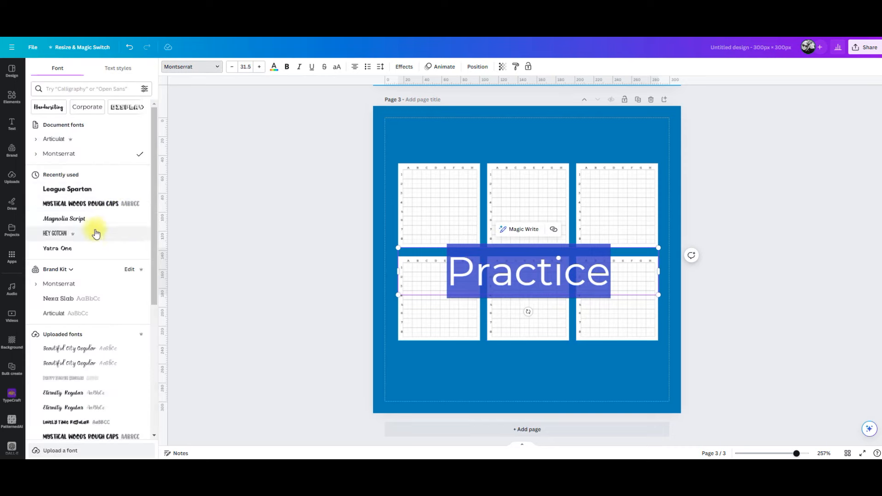
{"action": "scroll", "coordinate": [114, 363], "scroll_direction": "down", "scroll_amount": 2}
{"action": "left_click", "coordinate": [114, 331]}
{"action": "left_click", "coordinate": [269, 254]}
Move the "Practice" heading above the blank grids and colour it white.
{"action": "left_click_drag", "start_coordinate": [488, 273], "coordinate": [488, 147]}
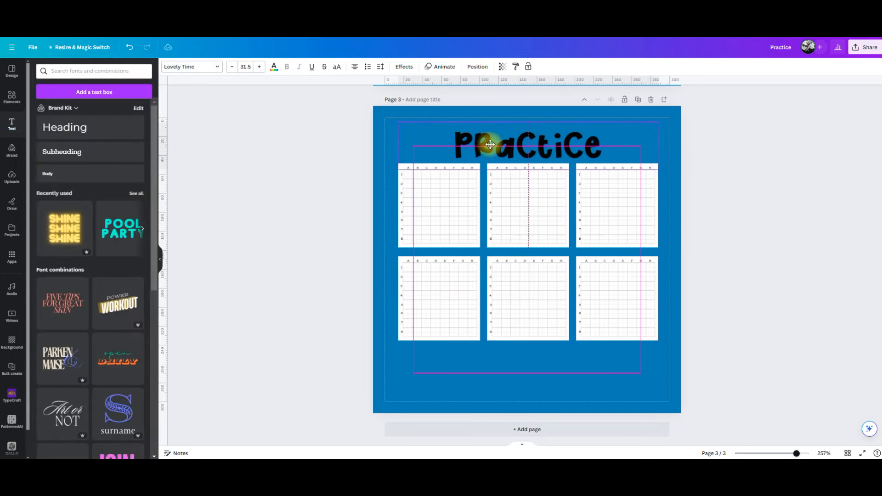
{"action": "double_click", "coordinate": [514, 148]}
{"action": "left_click", "coordinate": [277, 69]}
{"action": "left_click", "coordinate": [752, 187]}
Shift the six blank grids on page 3 slightly down, away from the "Practice" heading.
{"action": "left_click", "coordinate": [450, 295]}
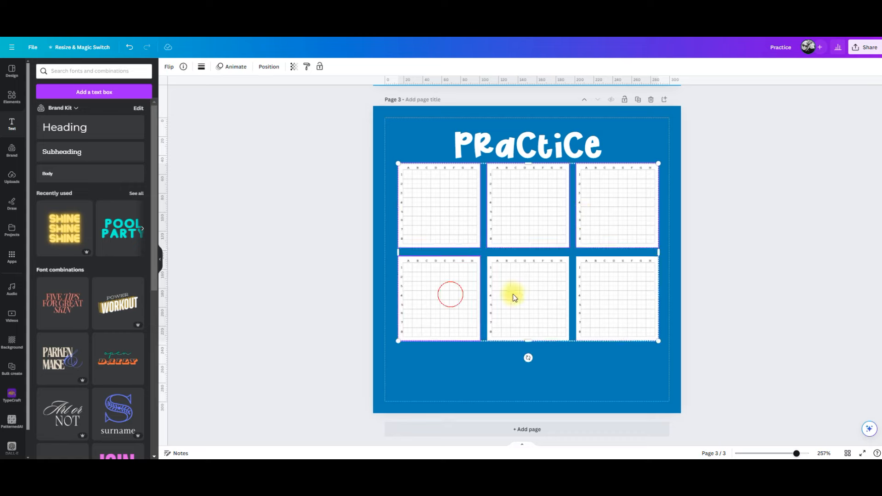
{"action": "left_click", "coordinate": [509, 145]}
{"action": "left_click_drag", "start_coordinate": [524, 207], "coordinate": [524, 217]}
{"action": "left_click", "coordinate": [522, 148]}
{"action": "left_click", "coordinate": [782, 289]}
Download all three pages as JPG files.
{"action": "scroll", "coordinate": [782, 289], "scroll_direction": "up", "scroll_amount": 10}
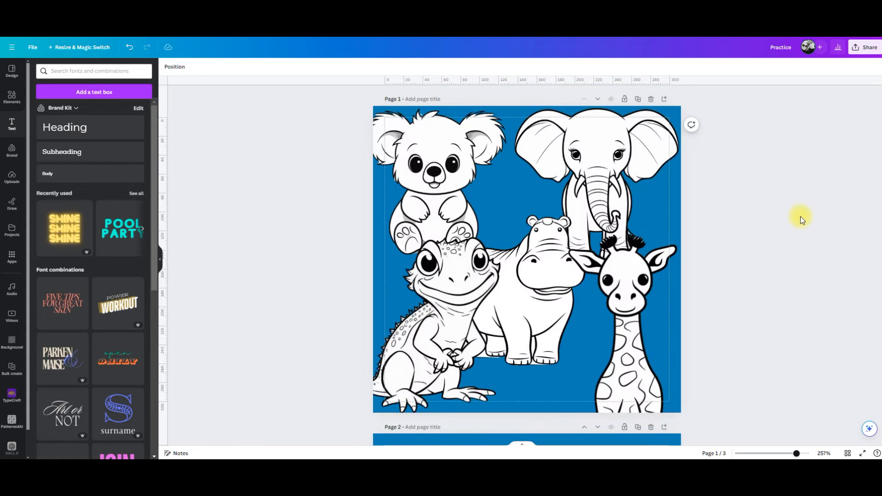
{"action": "left_click", "coordinate": [864, 47]}
{"action": "left_click", "coordinate": [797, 233]}
{"action": "left_click", "coordinate": [757, 99]}
{"action": "left_click", "coordinate": [802, 123]}
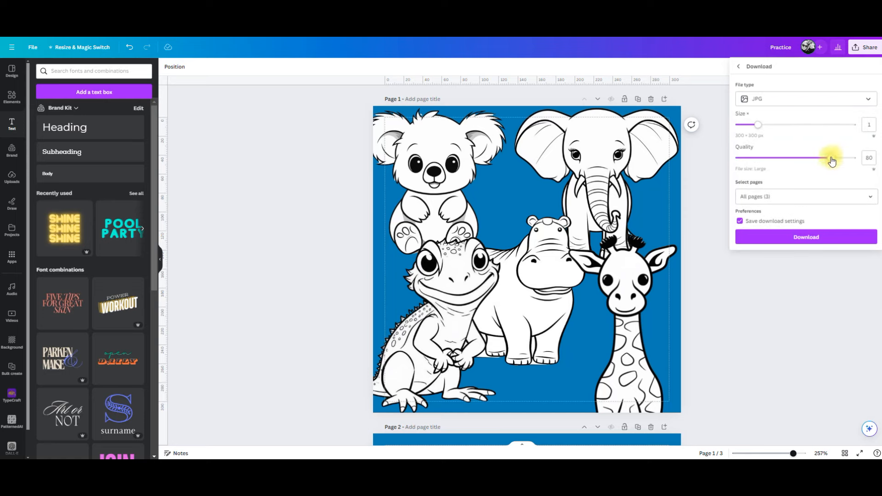
{"action": "left_click", "coordinate": [820, 236]}
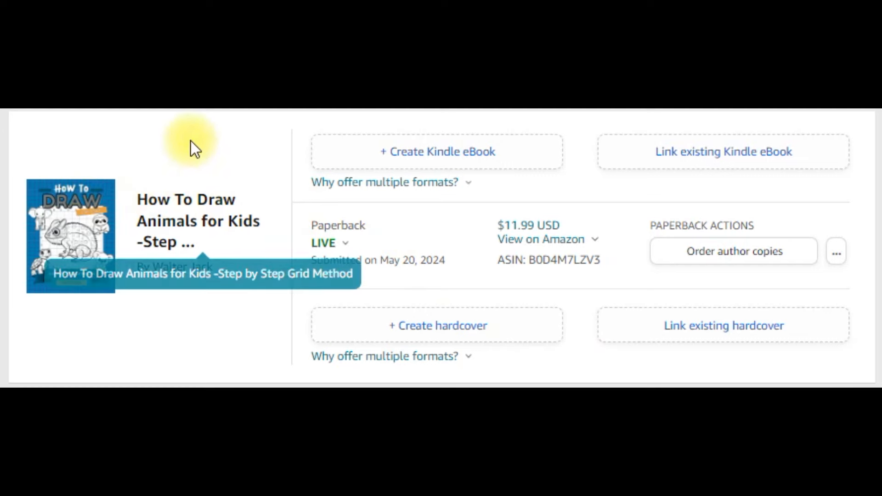
In Kindle Direct Publishing, open Promote and Advertise for the How To Draw Animals paperback and choose Amazon.com as the ad campaign marketplace.
{"action": "left_click", "coordinate": [837, 258]}
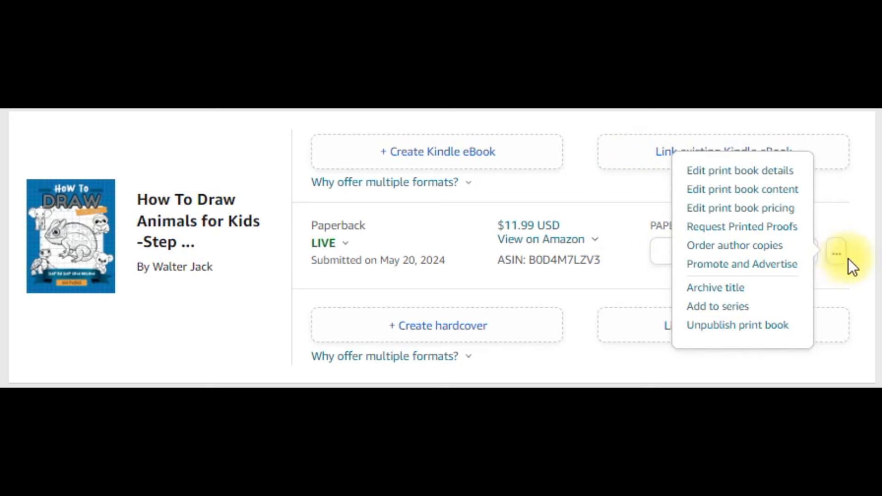
{"action": "left_click", "coordinate": [720, 270]}
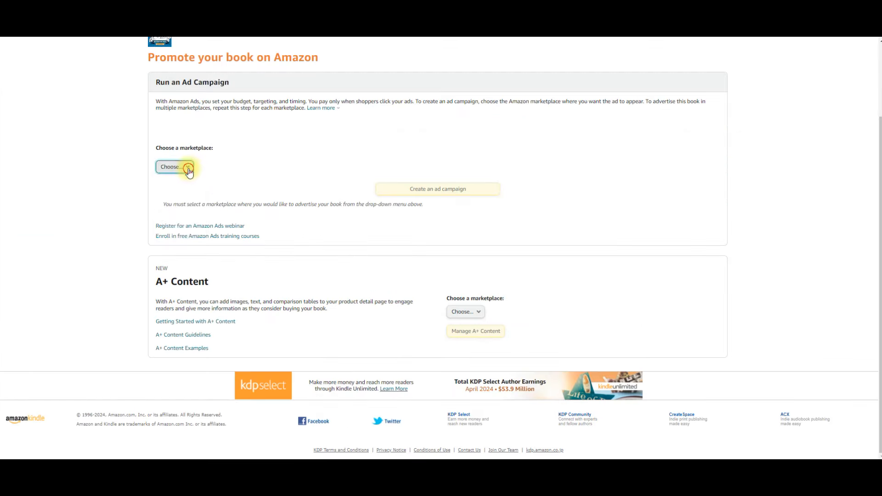
{"action": "left_click", "coordinate": [186, 169]}
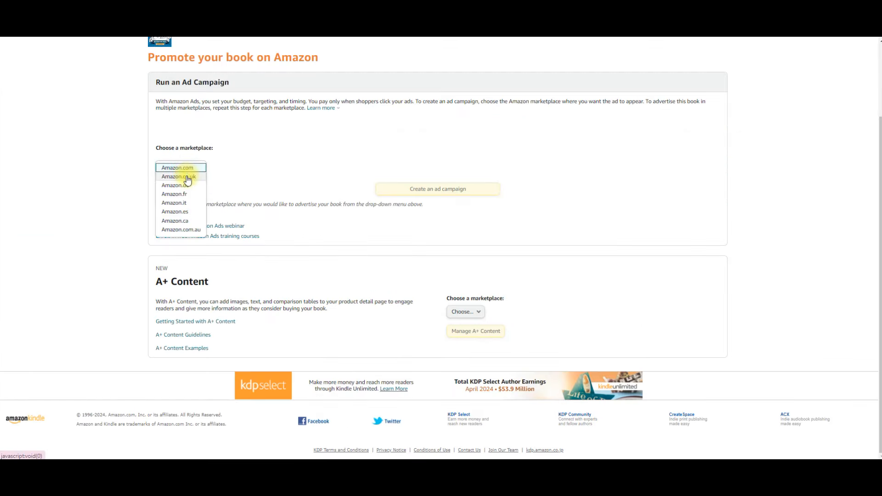
{"action": "left_click", "coordinate": [186, 169]}
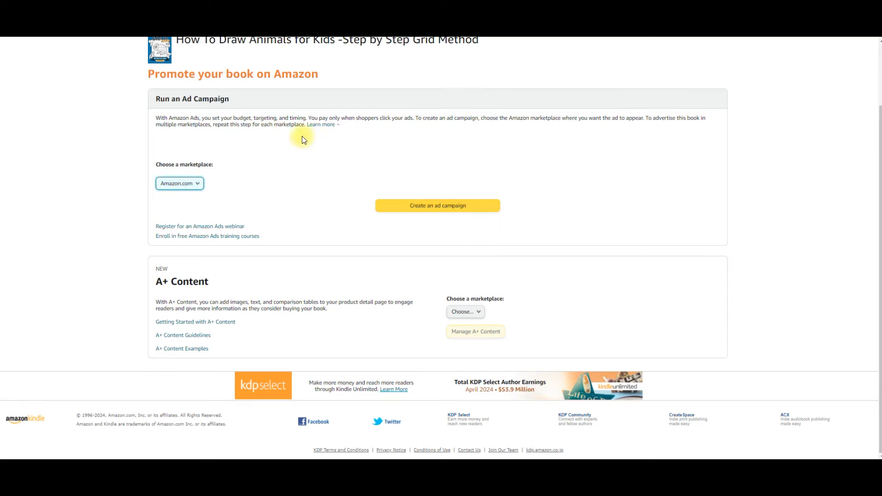
{"action": "left_click", "coordinate": [198, 185]}
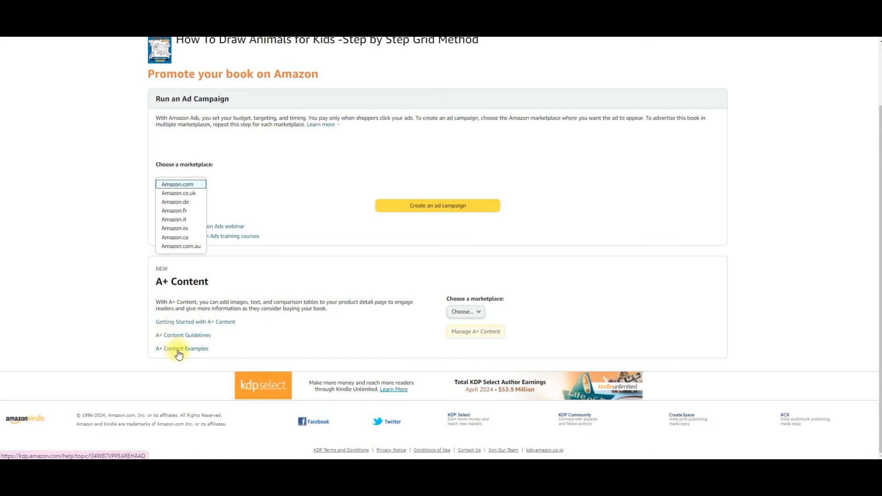
Choose Amazon.com as the A+ Content marketplace and open the A+ Content Manager.
{"action": "left_click", "coordinate": [473, 311]}
{"action": "left_click", "coordinate": [481, 316]}
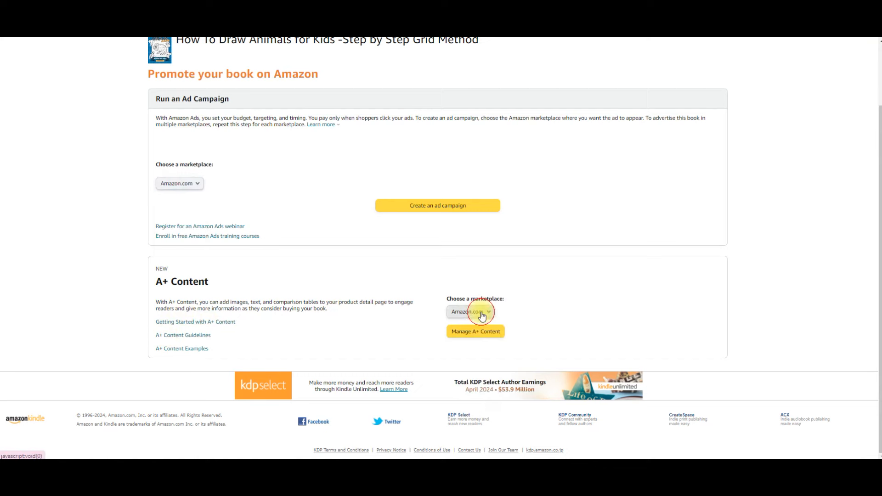
{"action": "left_click", "coordinate": [472, 333]}
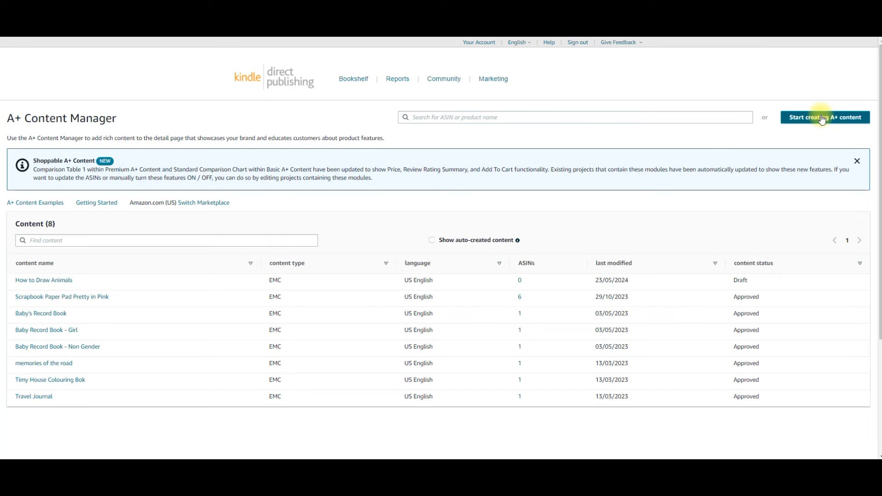
Open the How to Draw Animals draft and add a Standard Image & Dark Text Overlay module.
{"action": "left_click", "coordinate": [41, 281]}
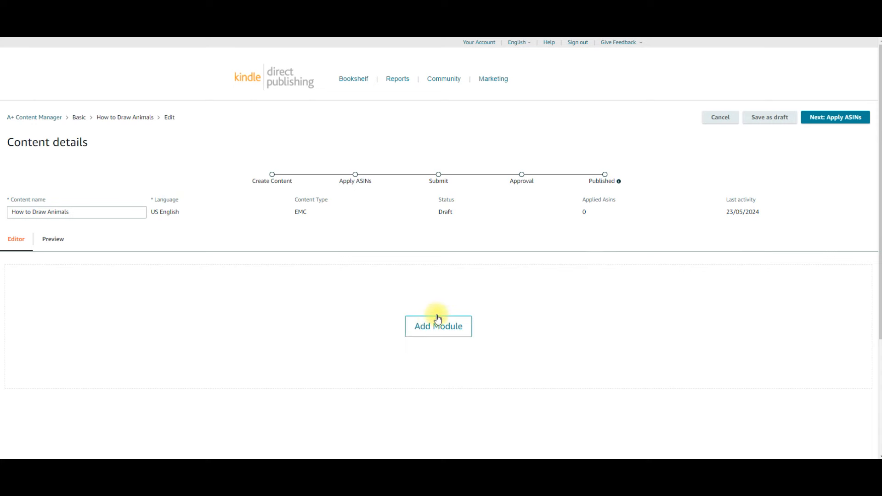
{"action": "left_click", "coordinate": [441, 329]}
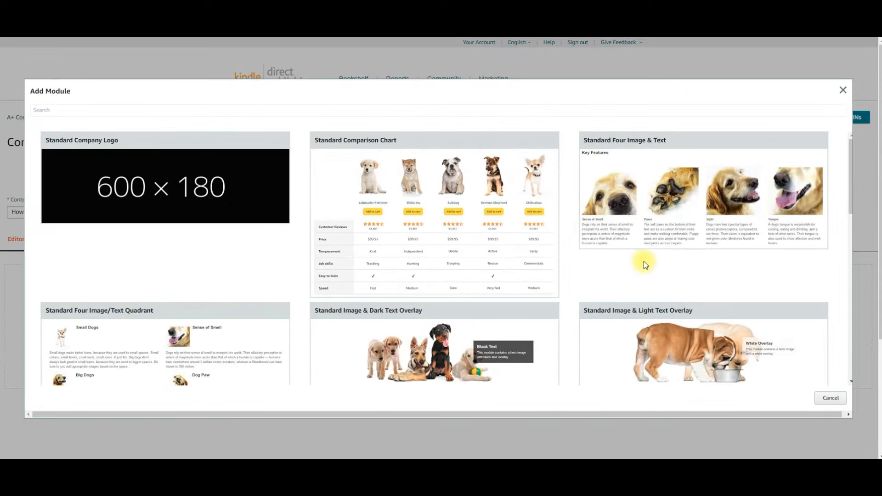
{"action": "scroll", "coordinate": [644, 261], "scroll_direction": "down", "scroll_amount": 4}
{"action": "left_click", "coordinate": [432, 171]}
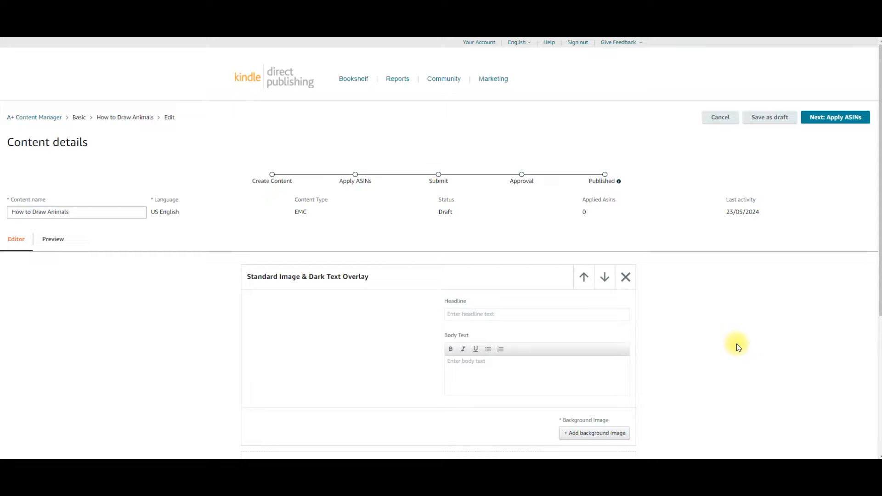
Add a Standard Three Images & Text module below the Standard Image & Dark Text Overlay module.
{"action": "scroll", "coordinate": [715, 329], "scroll_direction": "down", "scroll_amount": 4}
{"action": "left_click", "coordinate": [453, 324]}
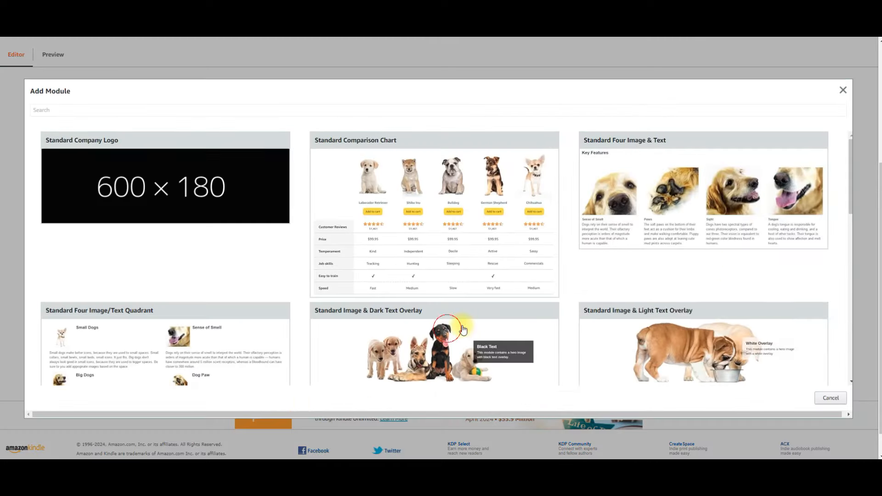
{"action": "scroll", "coordinate": [713, 297], "scroll_direction": "down", "scroll_amount": 5}
{"action": "scroll", "coordinate": [713, 297], "scroll_direction": "down", "scroll_amount": 8}
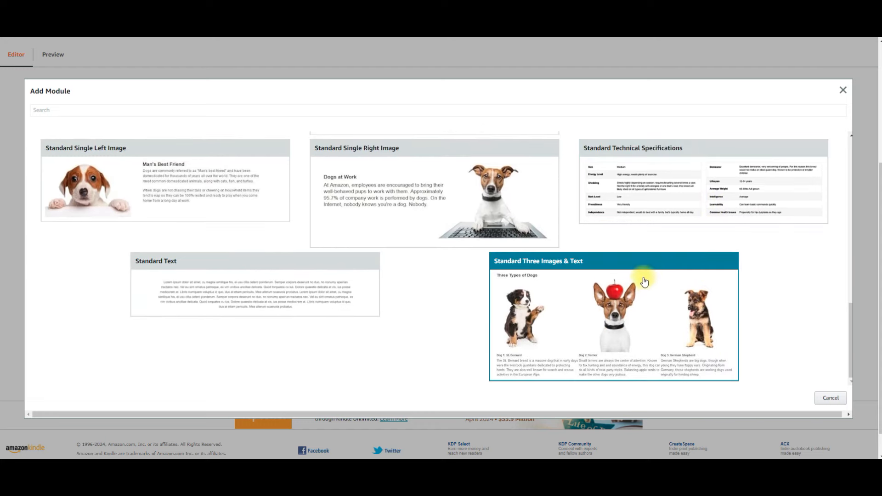
{"action": "left_click", "coordinate": [634, 260]}
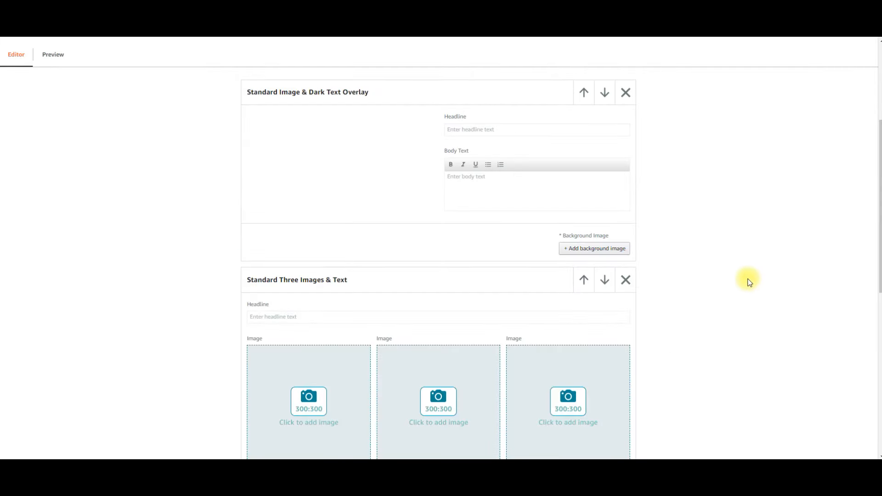
Upload the Untitled design image from Downloads as the background image of the Standard Image & Dark Text Overlay module.
{"action": "scroll", "coordinate": [749, 280], "scroll_direction": "up", "scroll_amount": 3}
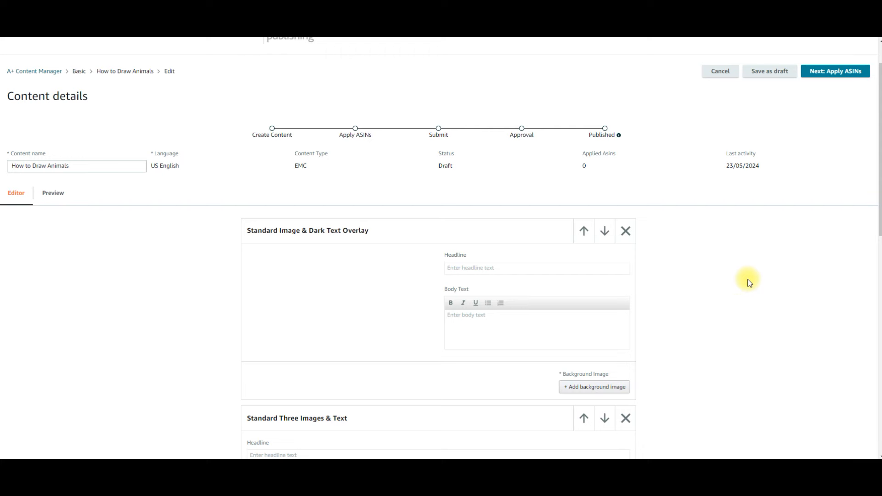
{"action": "left_click", "coordinate": [597, 389]}
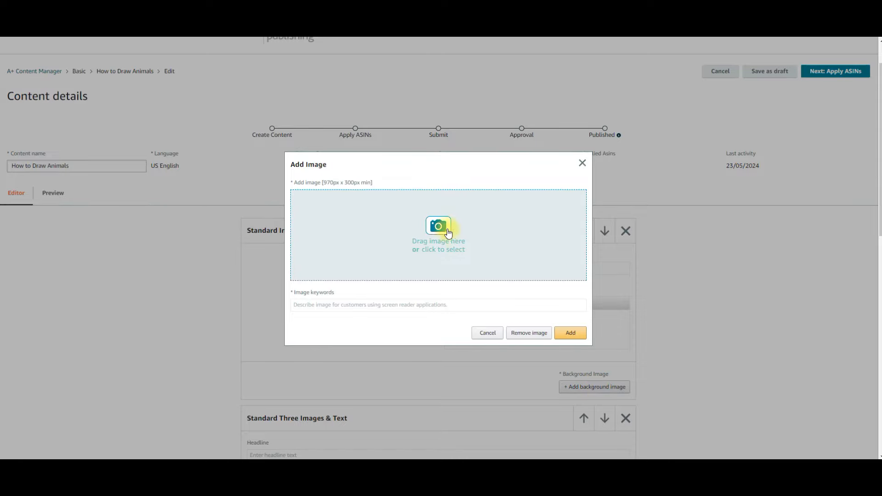
{"action": "left_click", "coordinate": [435, 228]}
{"action": "left_click", "coordinate": [181, 77]}
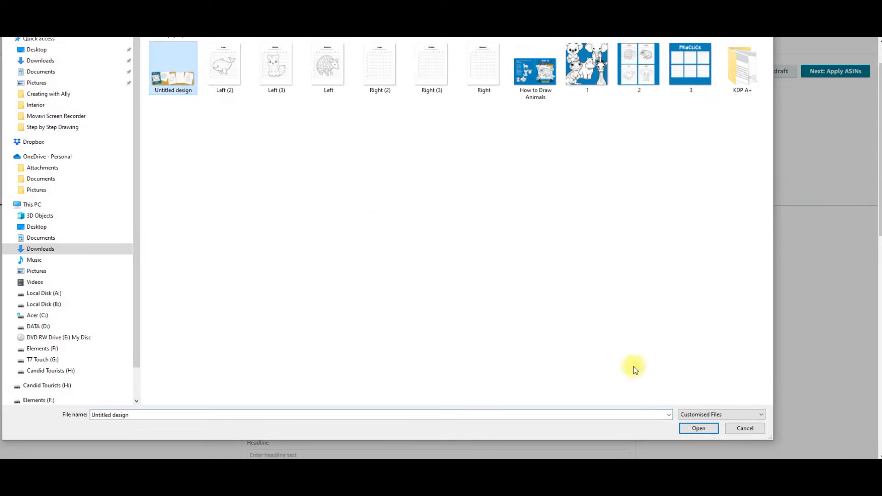
{"action": "left_click", "coordinate": [697, 428]}
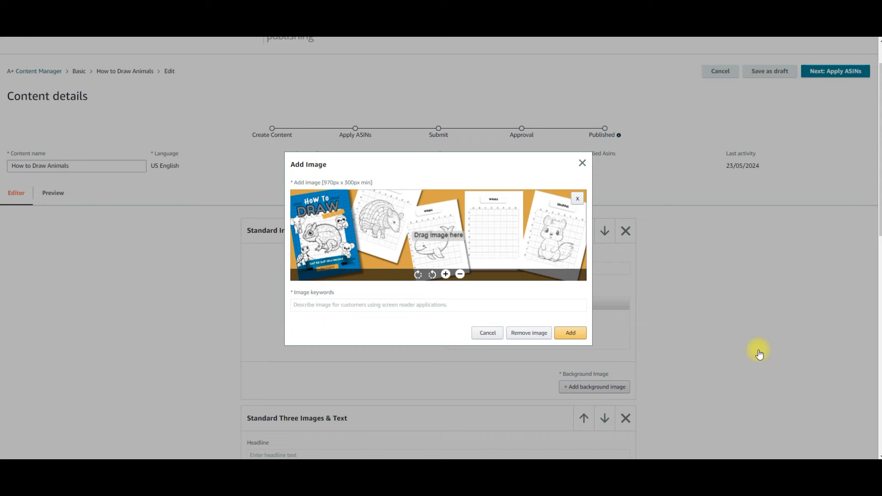
{"action": "left_click", "coordinate": [570, 332]}
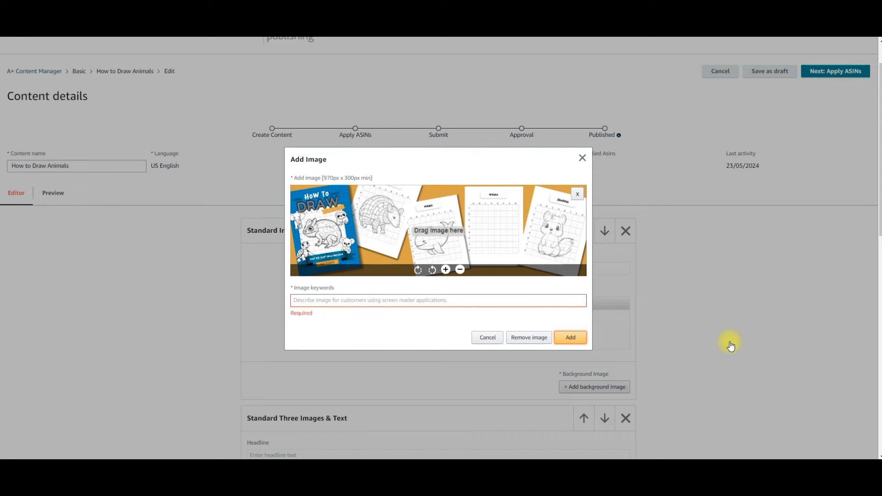
Set the image keywords to "How to draw animals using step by step method" and add the background image to the module.
{"action": "left_click", "coordinate": [357, 300]}
{"action": "type", "text": "Hoiw to draw animals"}
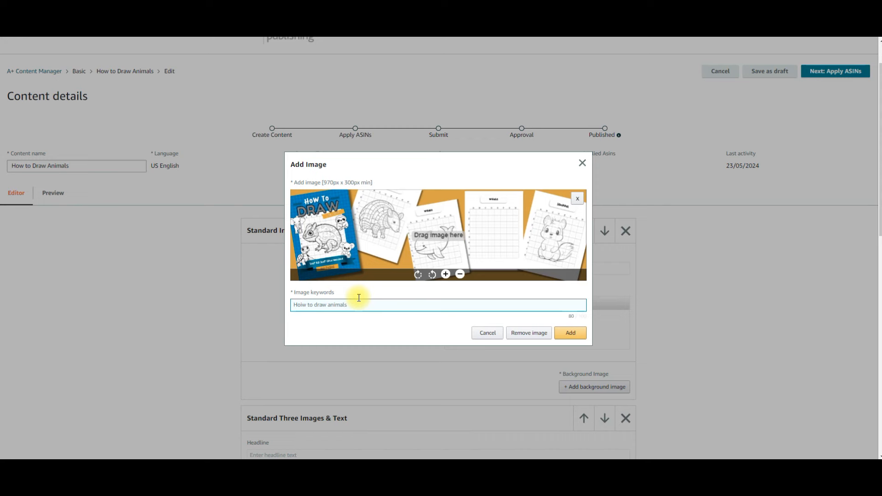
{"action": "left_click", "coordinate": [301, 305]}
{"action": "key", "text": "BackSpace"}
{"action": "key", "text": "BackSpace"}
{"action": "type", "text": "using step by step method"}
{"action": "left_click", "coordinate": [571, 332]}
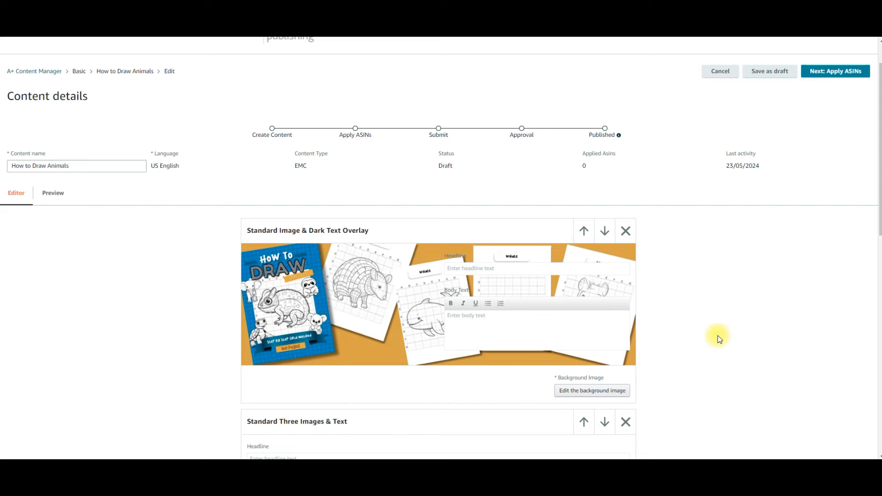
Copy the Notepad lines from "Animal Theme" to "168 pages" into the overlay module's body text.
{"action": "left_click", "coordinate": [487, 468]}
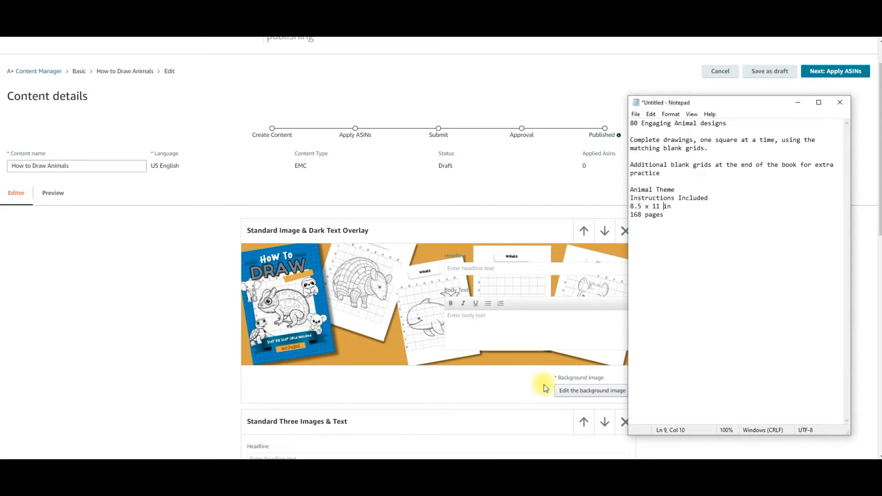
{"action": "left_click_drag", "start_coordinate": [665, 215], "coordinate": [631, 190]}
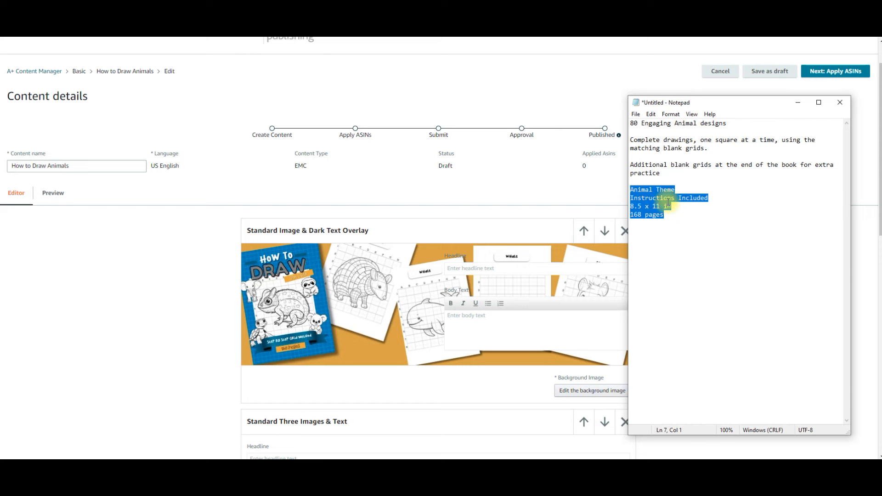
{"action": "key", "text": "ctrl+c"}
{"action": "left_click", "coordinate": [459, 319]}
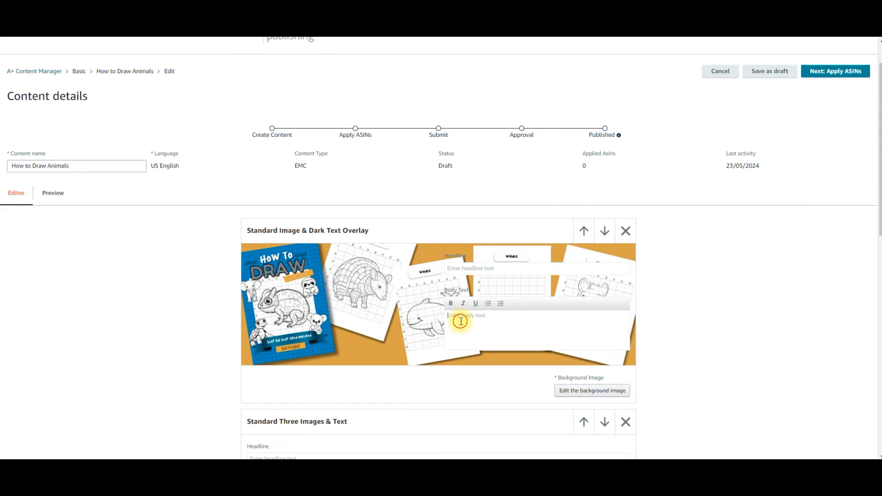
{"action": "key", "text": "ctrl+v"}
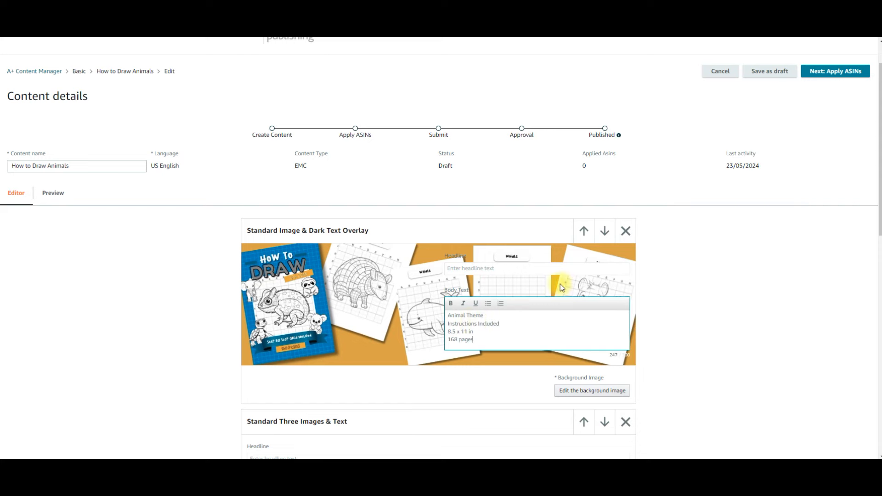
Enter a headline beginning with "How To Draw" for the Standard Image & Dark Text Overlay module.
{"action": "left_click", "coordinate": [503, 270]}
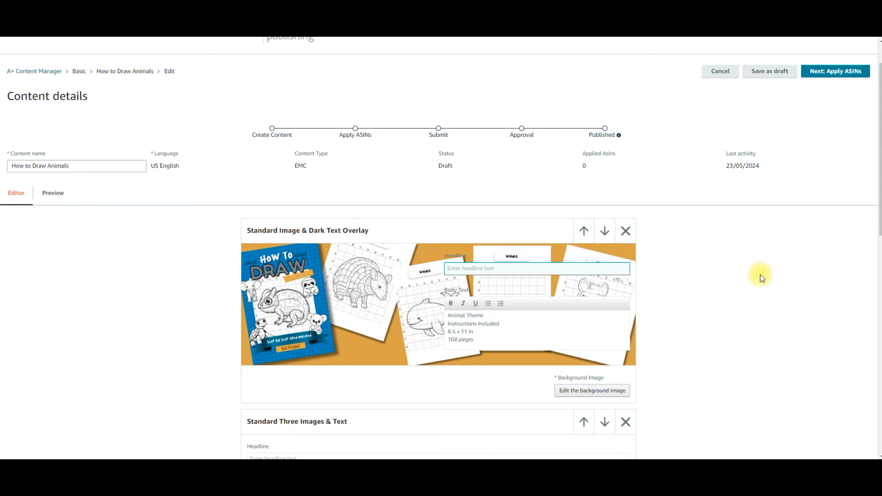
{"action": "type", "text": "How To Draw Ar"}
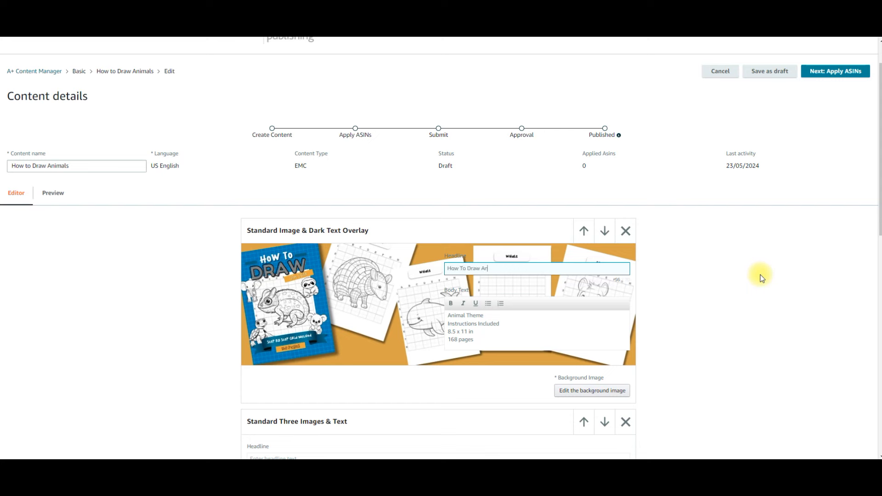